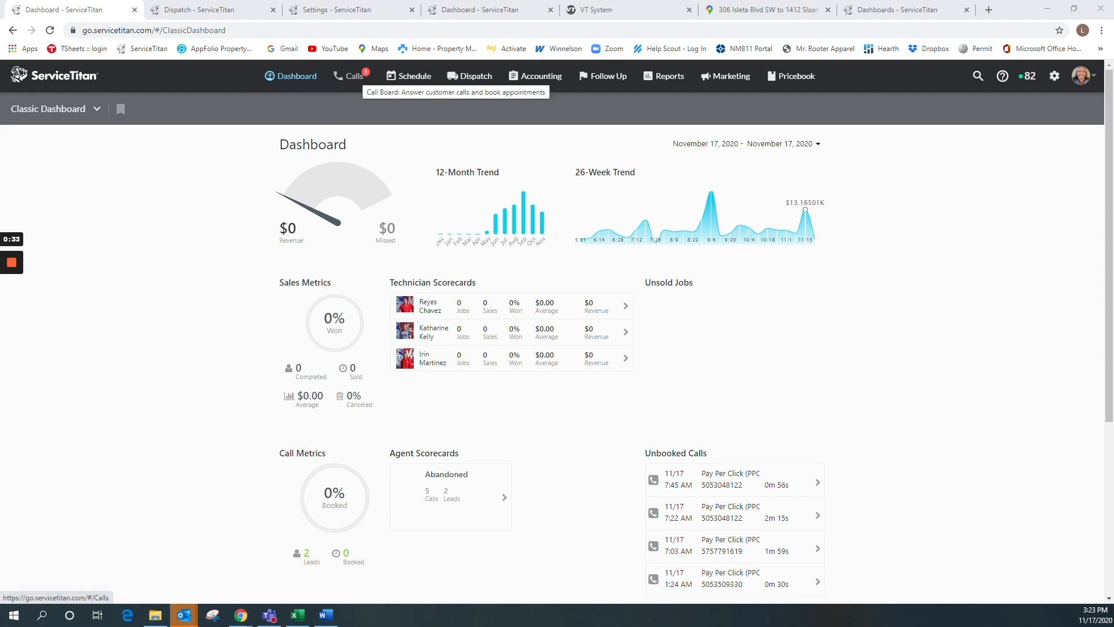
Go from the dashboard to the Calls page's blank manual-call booking form
left_click(352, 76)
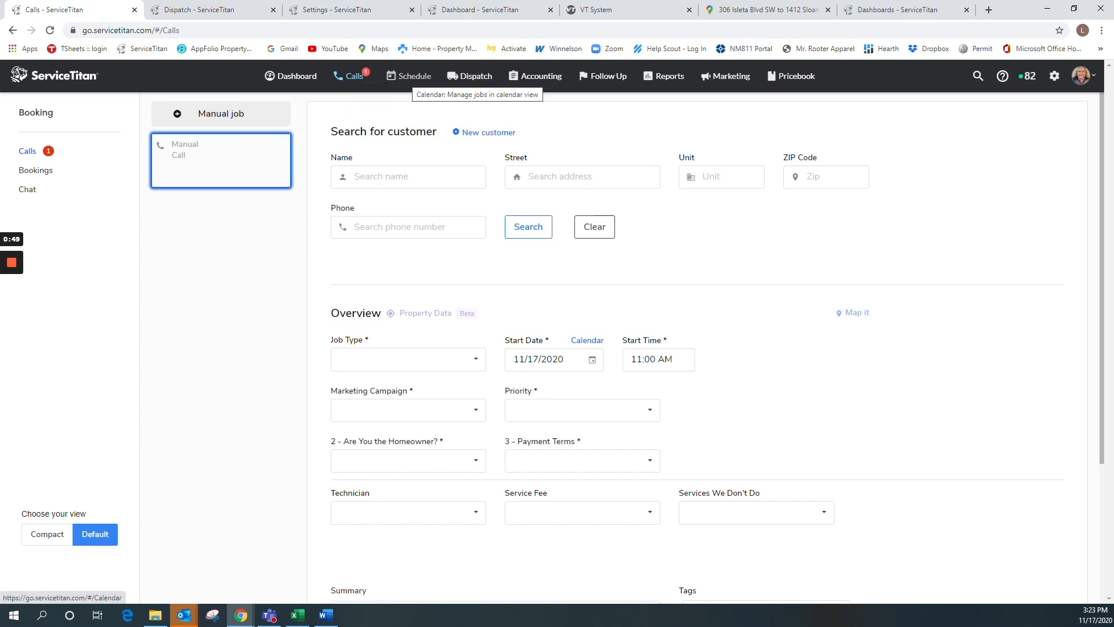
Switch to the Schedule calendar to see this week's booked jobs by day and hour
left_click(409, 76)
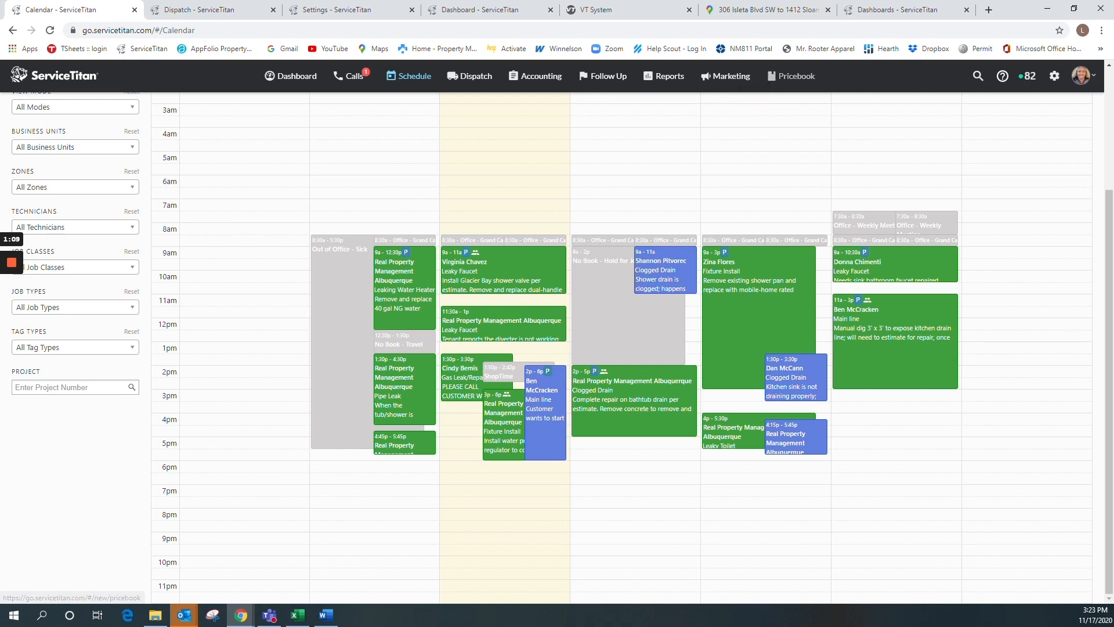
Open the Pricebook and scroll down through its Services list
left_click(792, 76)
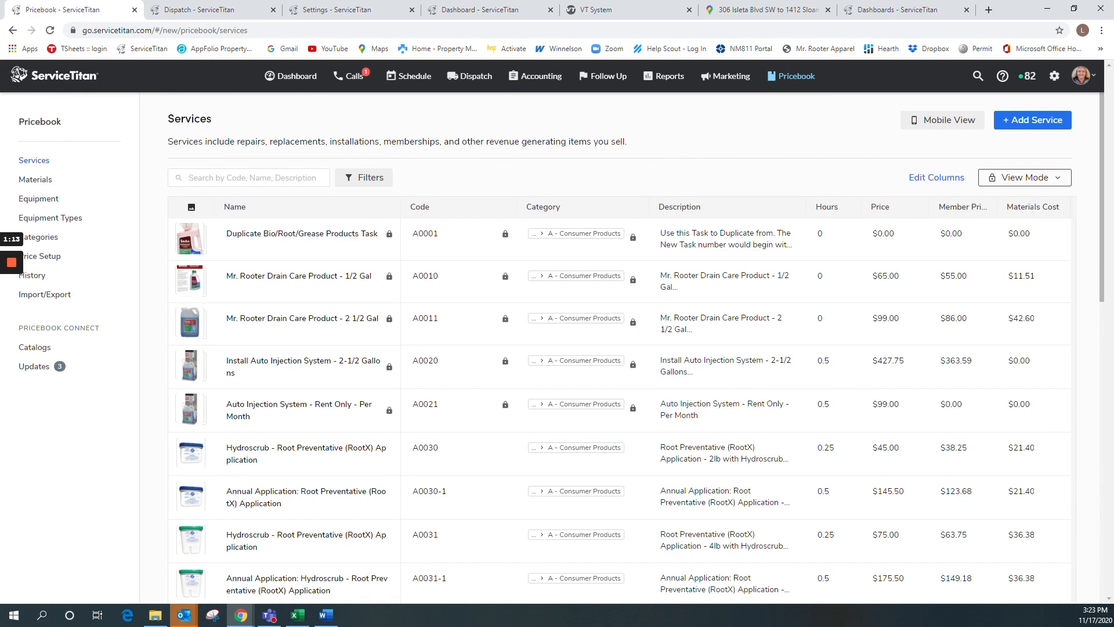
scroll(486, 484, "down", 7)
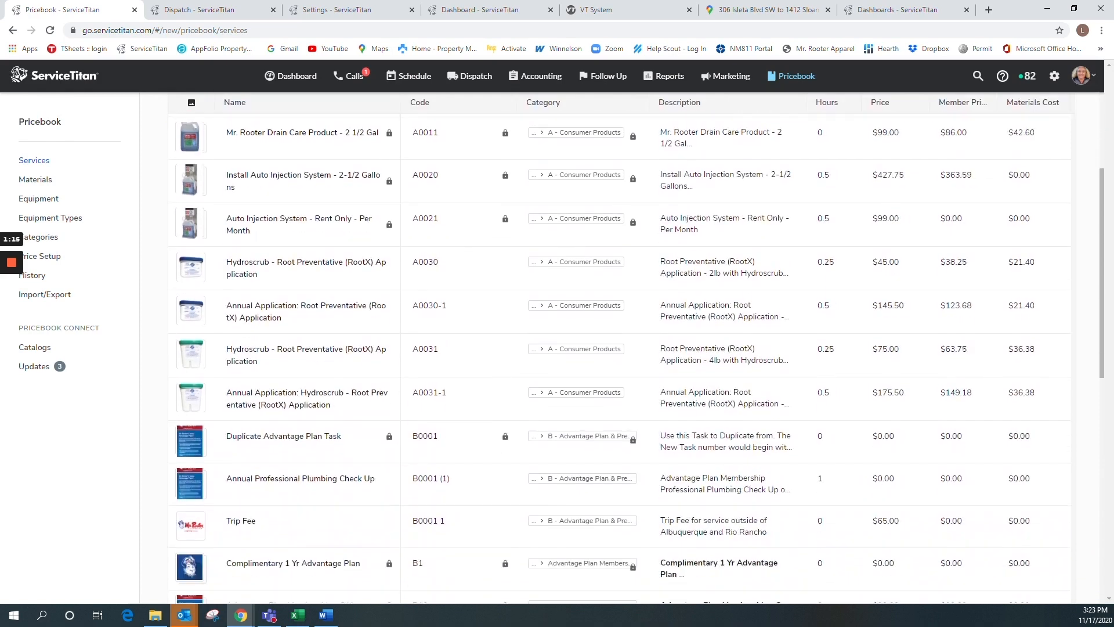
scroll(486, 484, "down", 2)
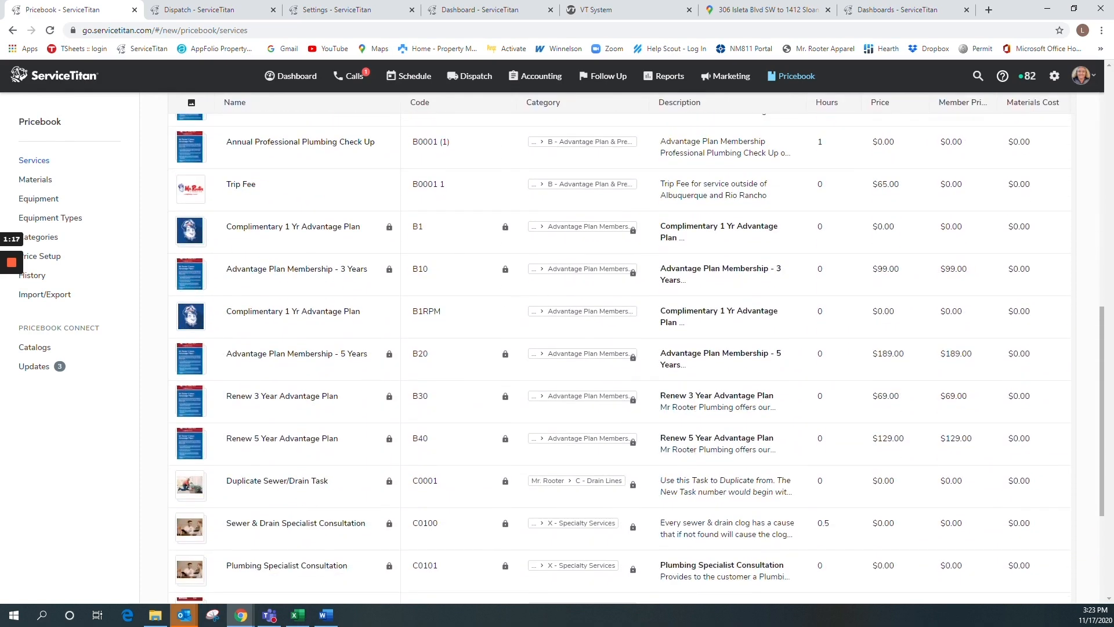
scroll(486, 483, "down", 4)
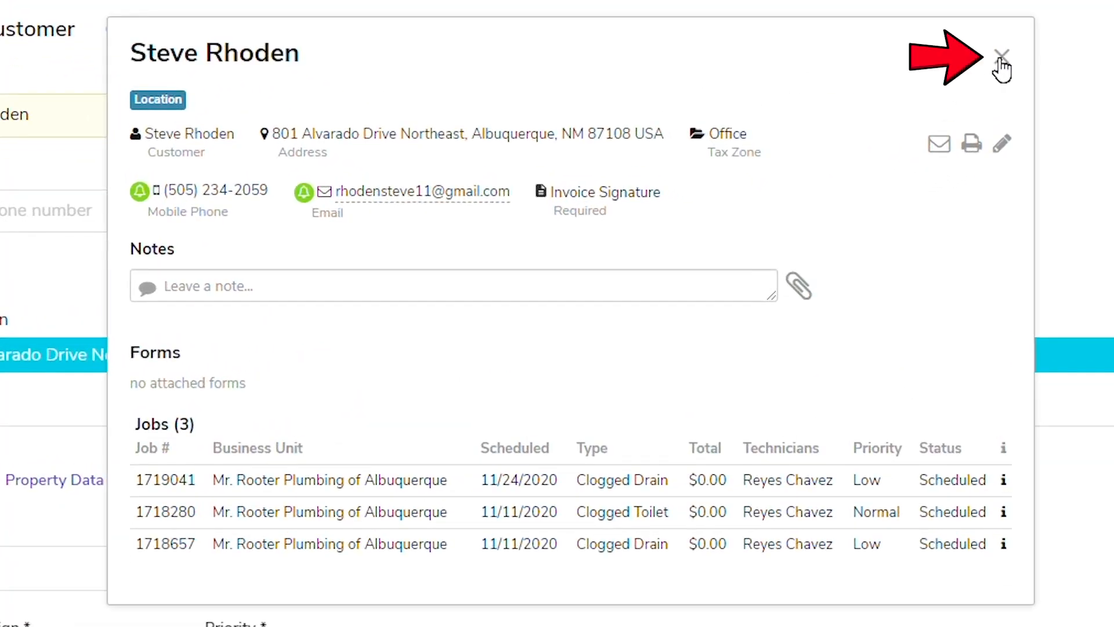
Dismiss the customer details popup to reveal the full booking form
left_click(1001, 58)
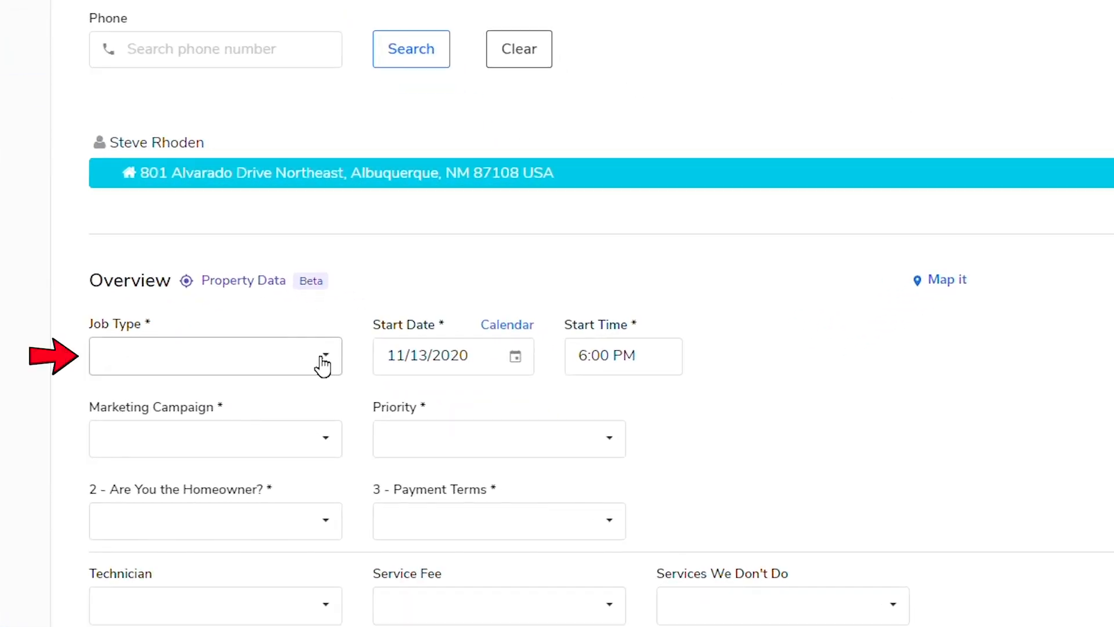
Choose Clogged Drain as the job type, which sets priority to Low, then focus the Summary box
left_click(323, 366)
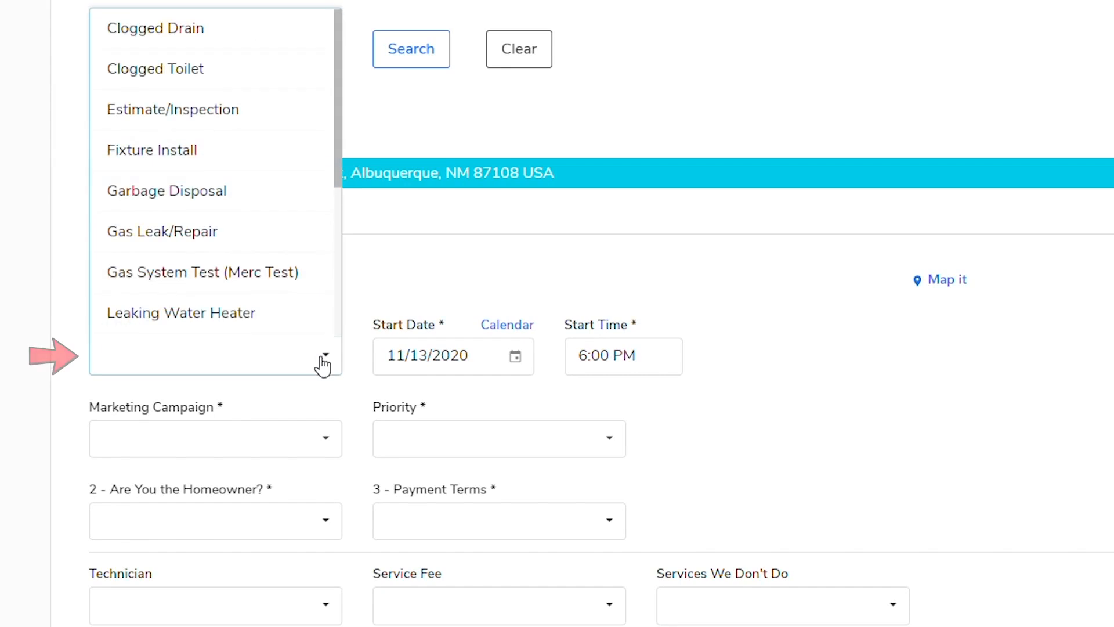
left_click(213, 39)
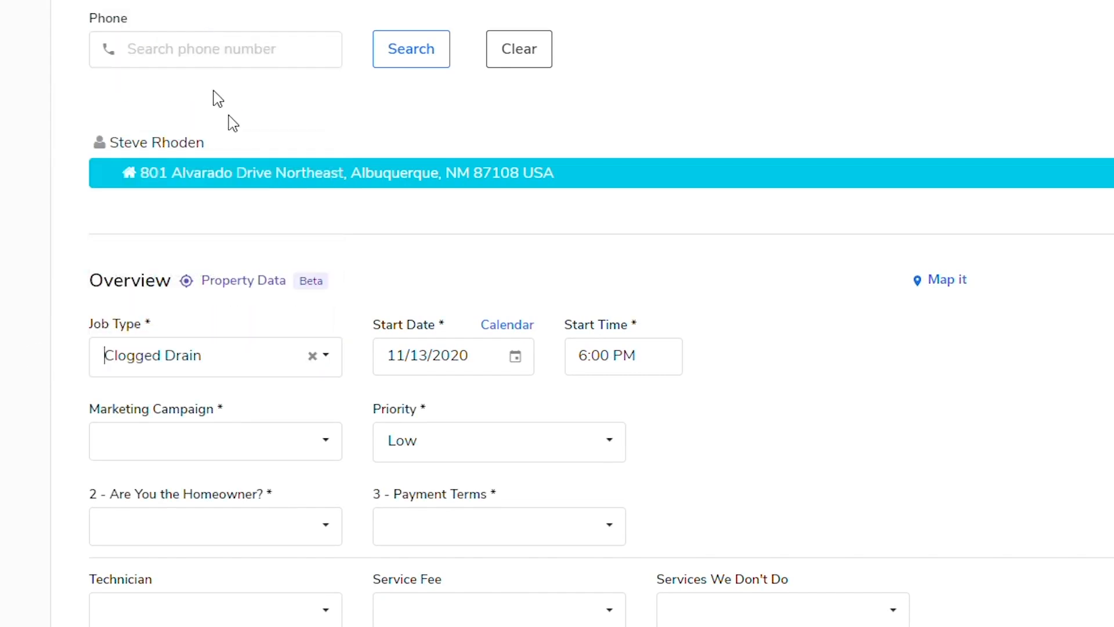
scroll(368, 285, "down", 8)
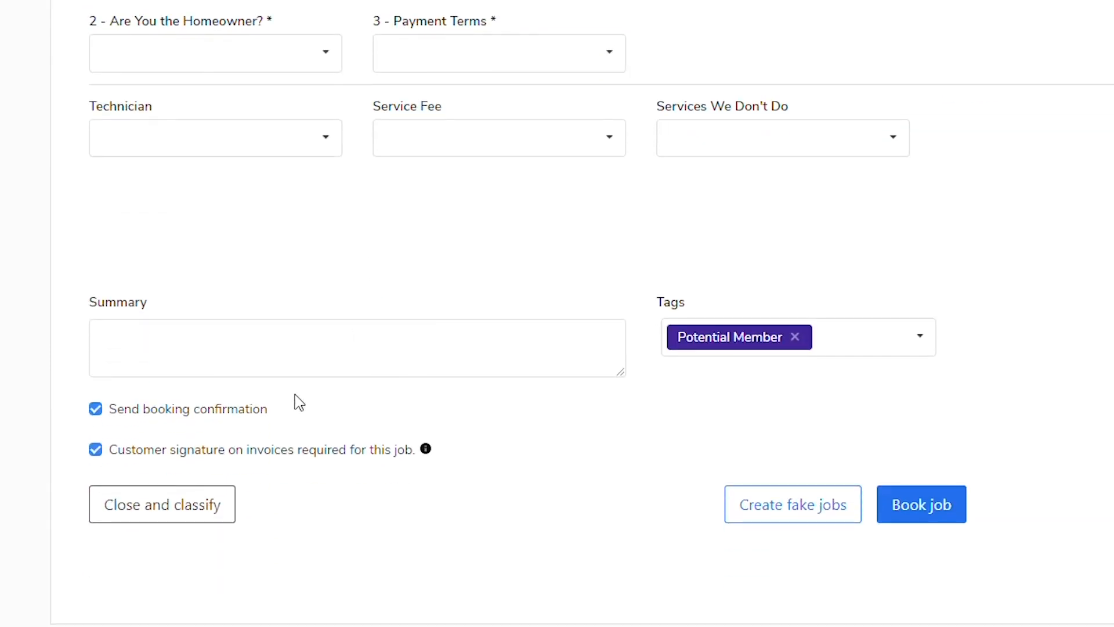
left_click(273, 356)
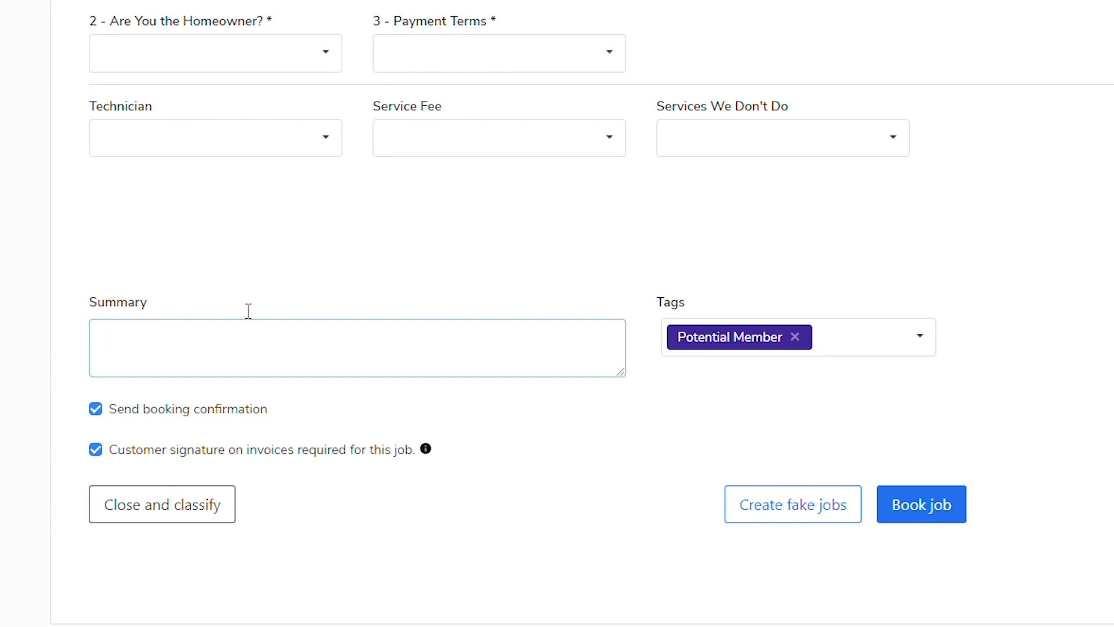
scroll(325, 6, "up", 3)
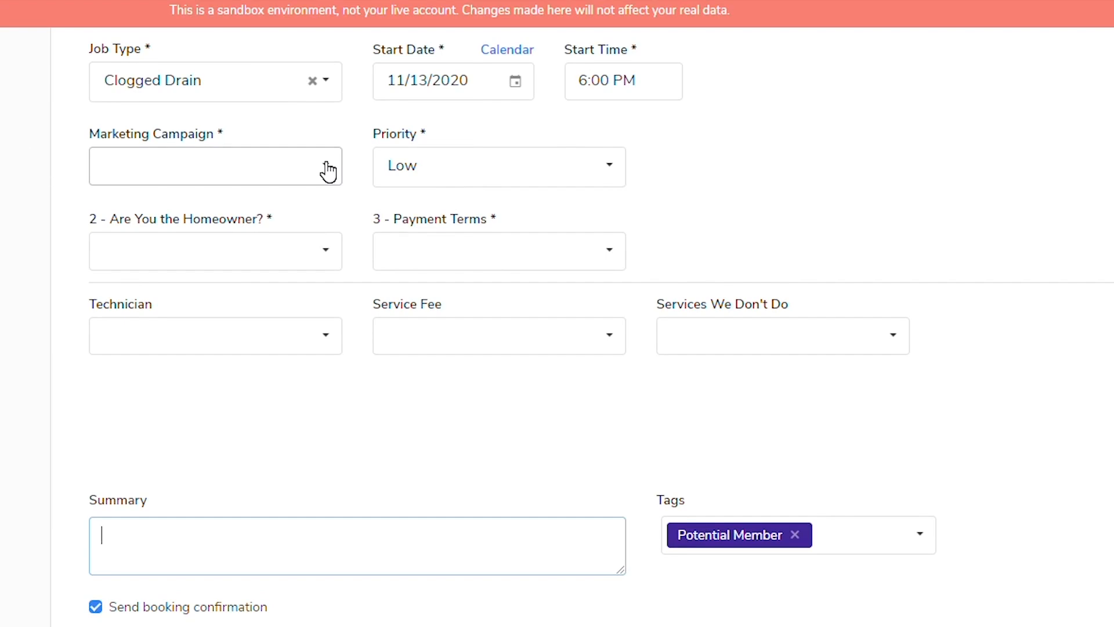
Set the marketing campaign to Google and answer Yes to Are You the Homeowner
left_click(328, 171)
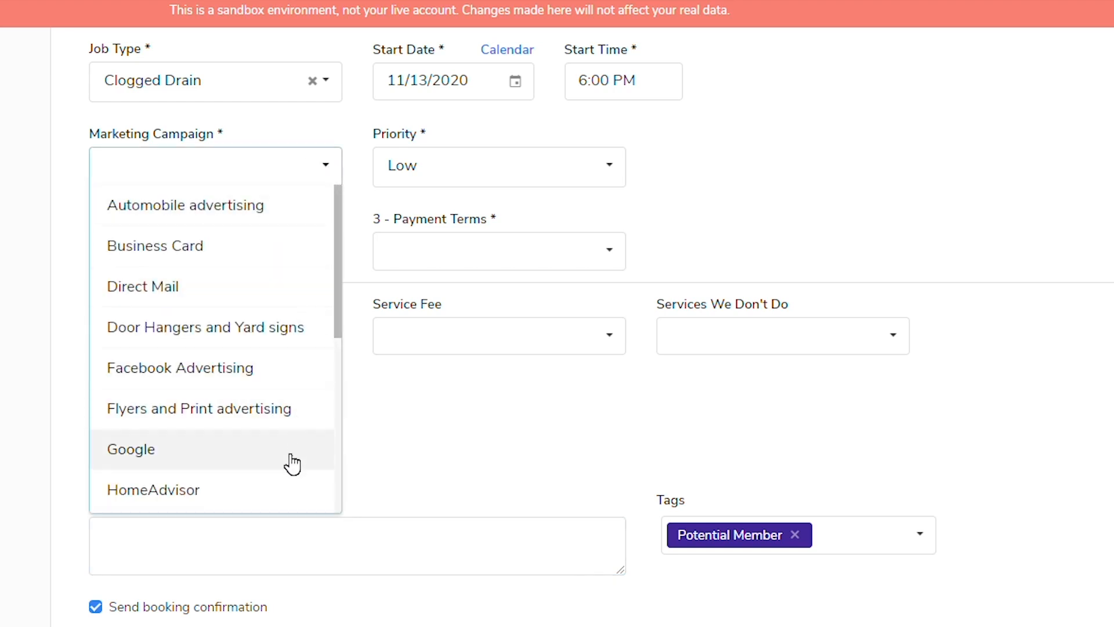
left_click(292, 462)
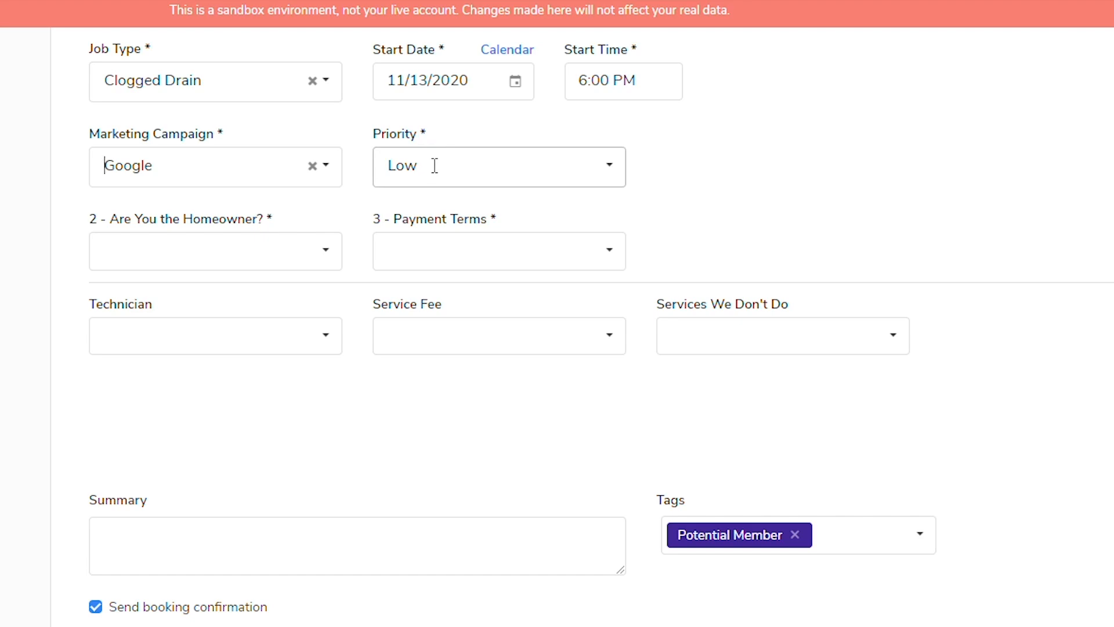
left_click(329, 259)
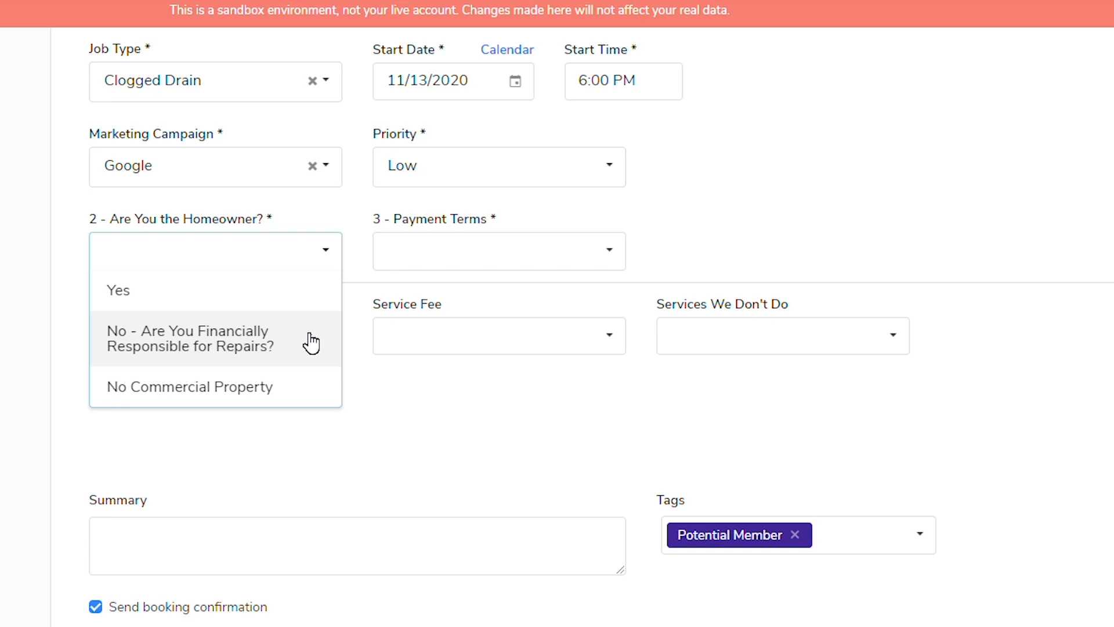
left_click(304, 306)
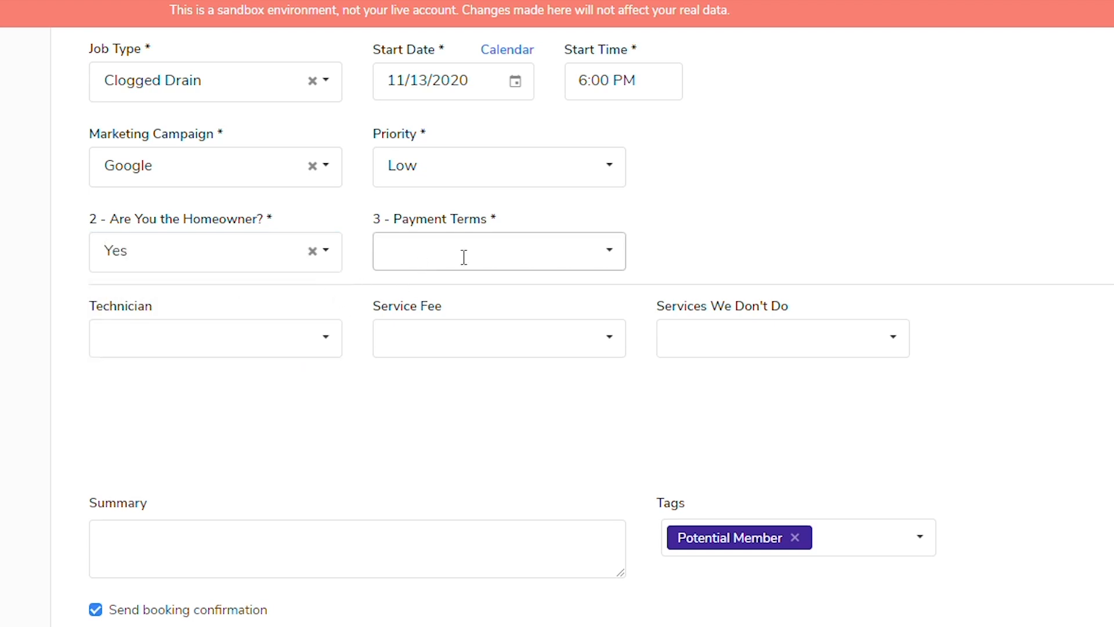
Set payment terms to Credit Cards, Checks NO CASH!
left_click(535, 254)
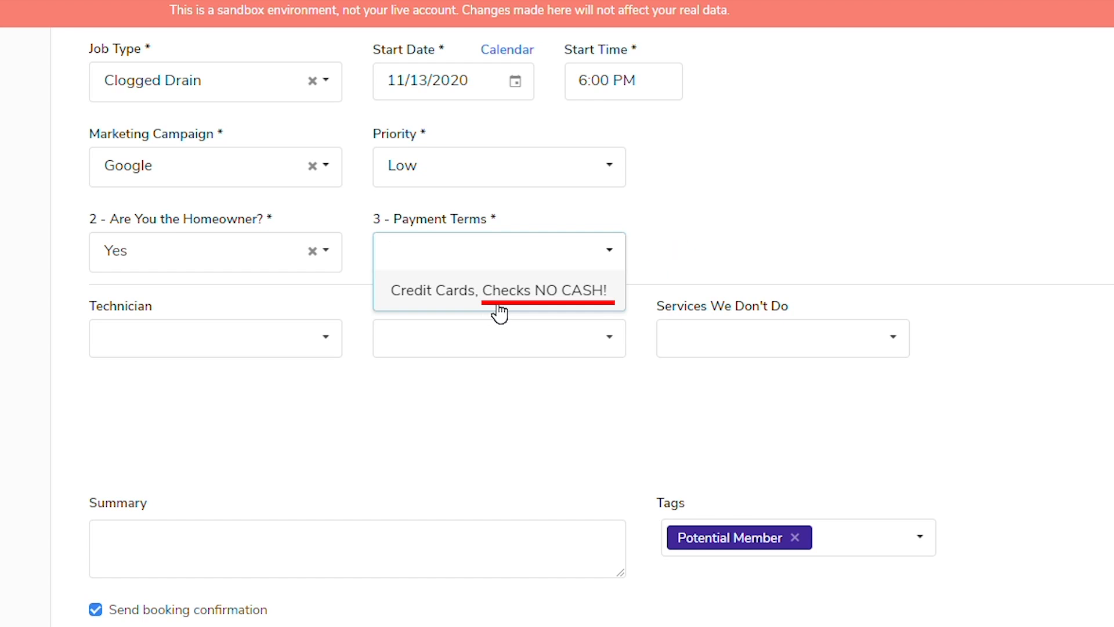
left_click(551, 306)
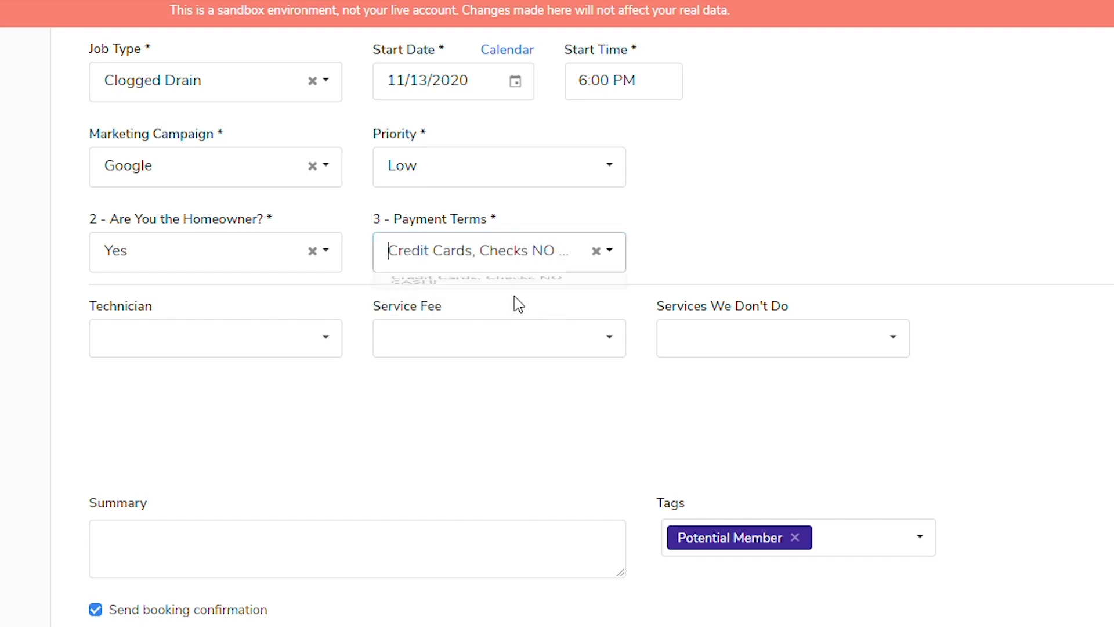
left_click(325, 348)
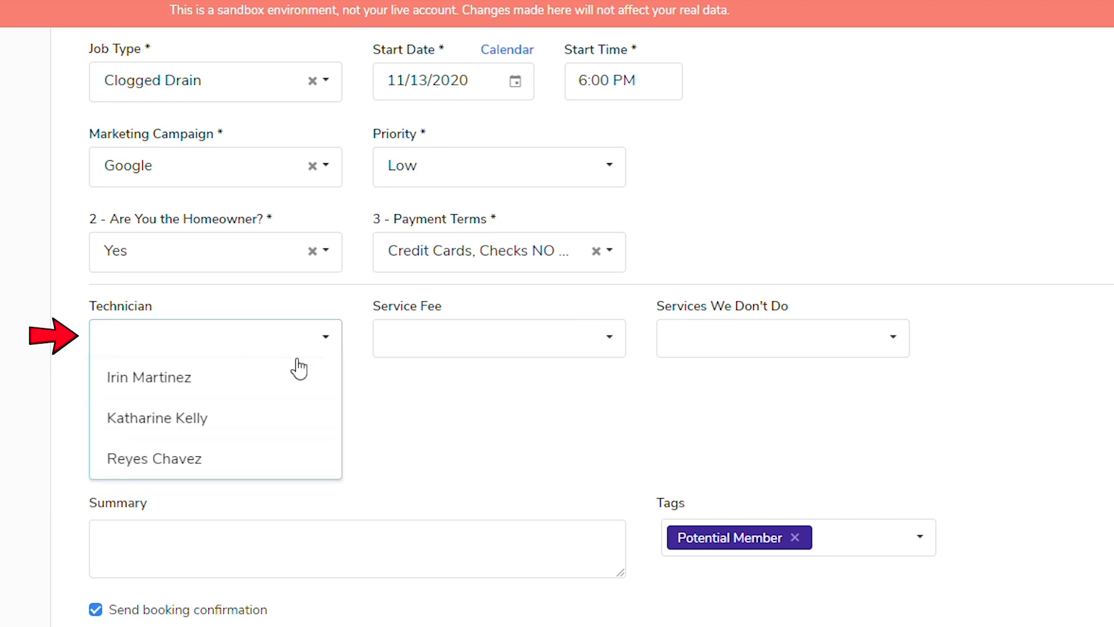
Assign a technician, leaving Services We Don't Do unselected
left_click(252, 458)
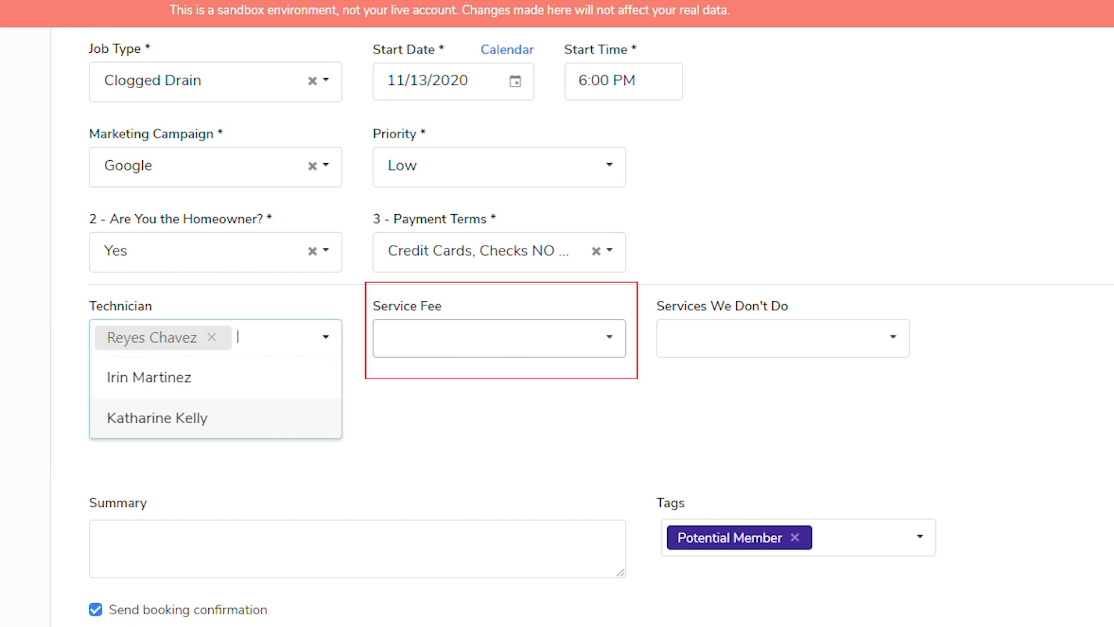
left_click(888, 344)
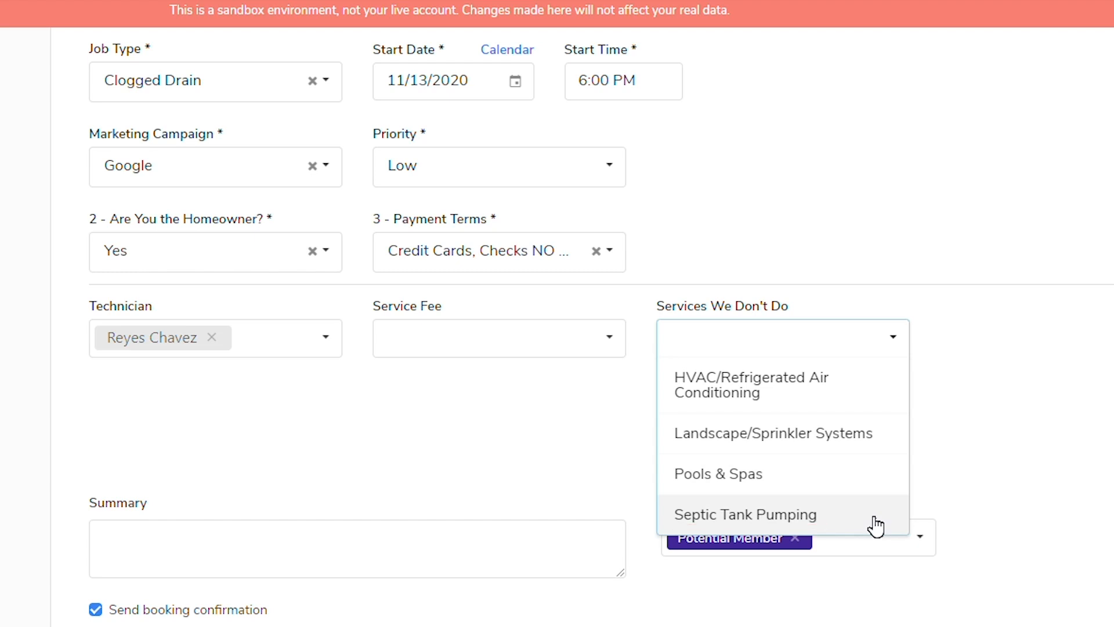
left_click(548, 406)
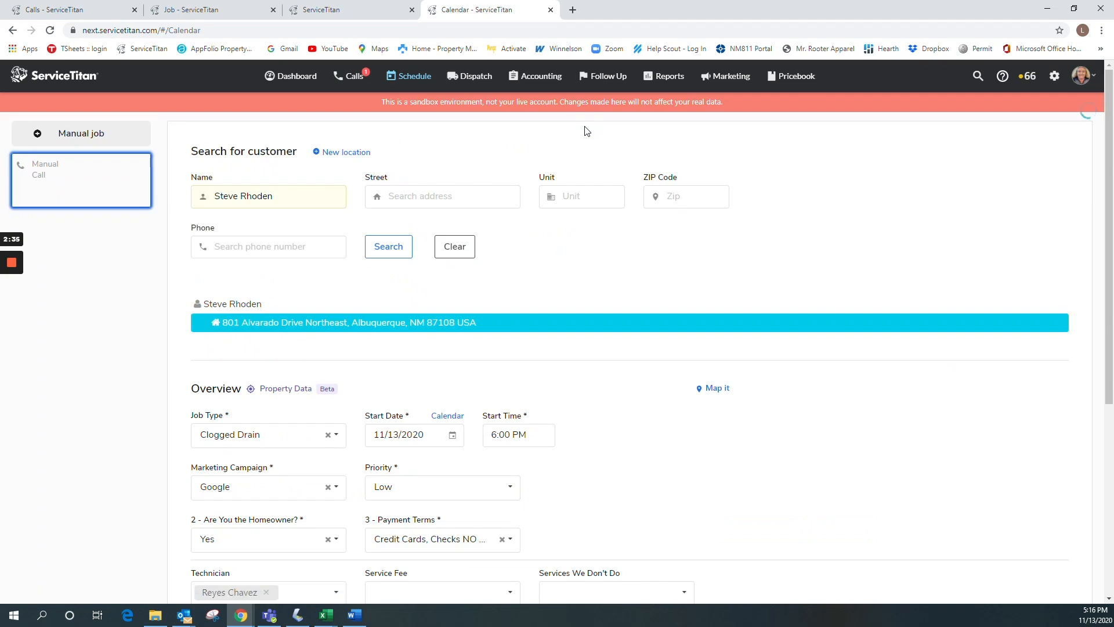
Open the calendar beside Start Date and view the detail cards of booked jobs
left_click(521, 128)
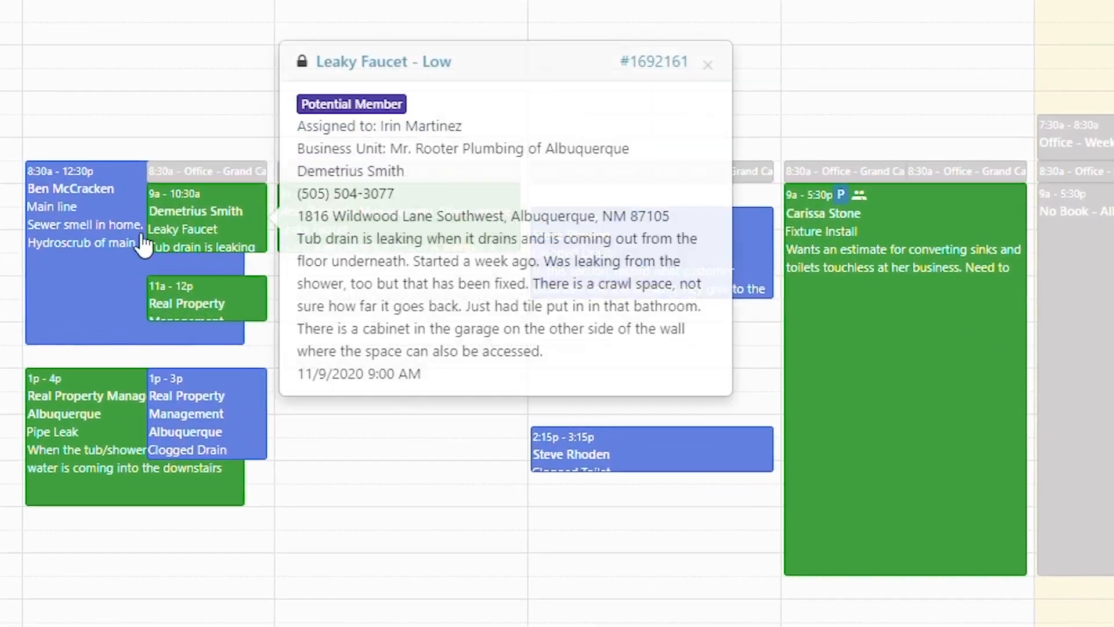
mouse_move(354, 277)
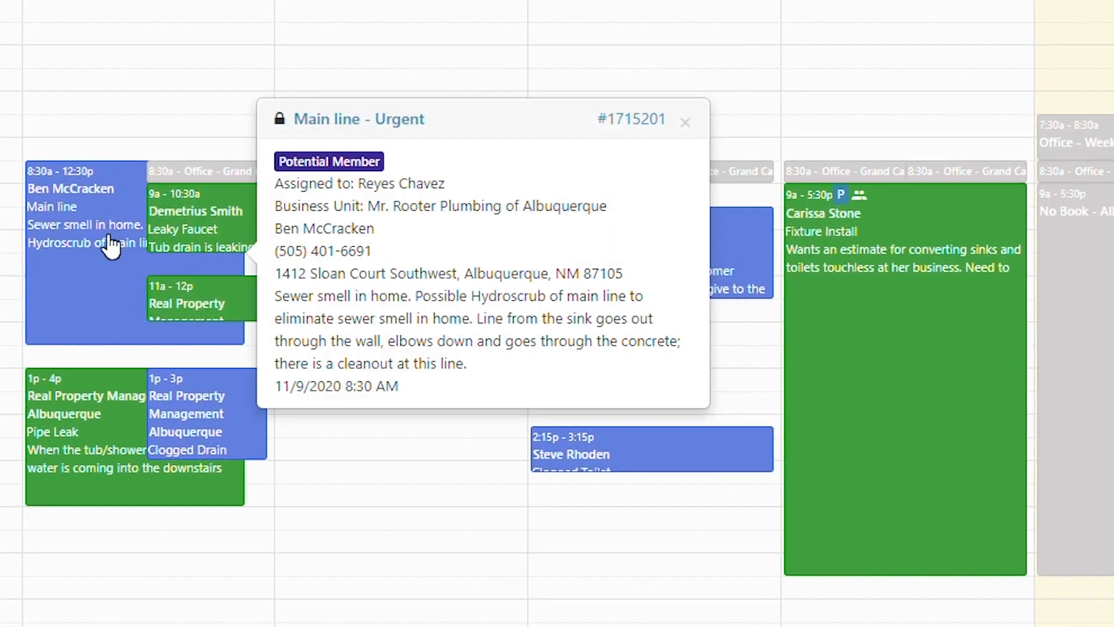
mouse_move(204, 226)
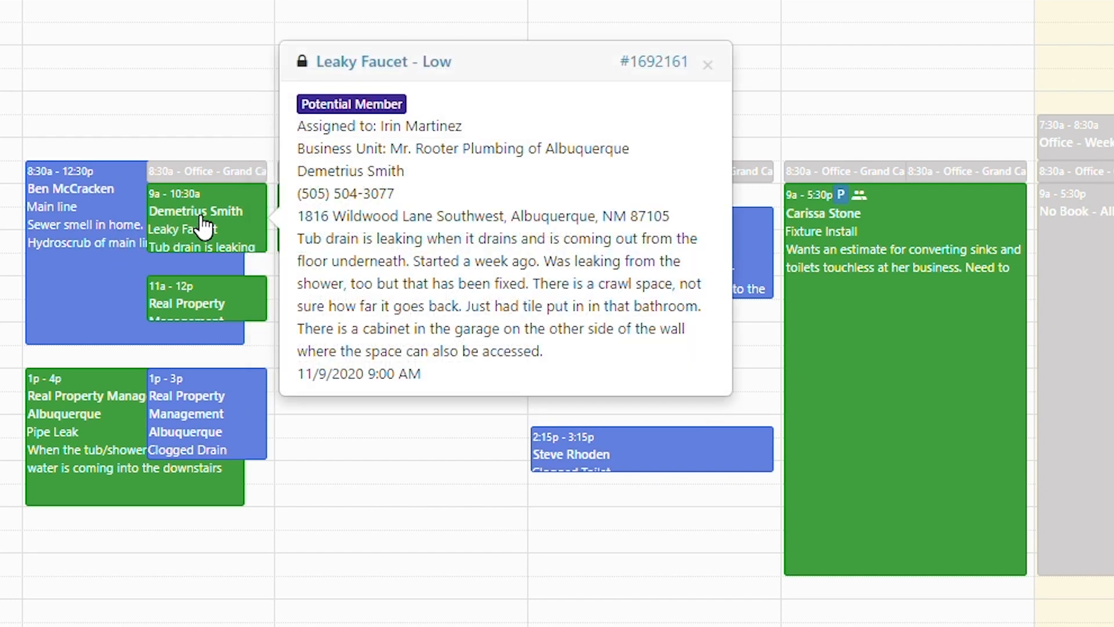
mouse_move(207, 310)
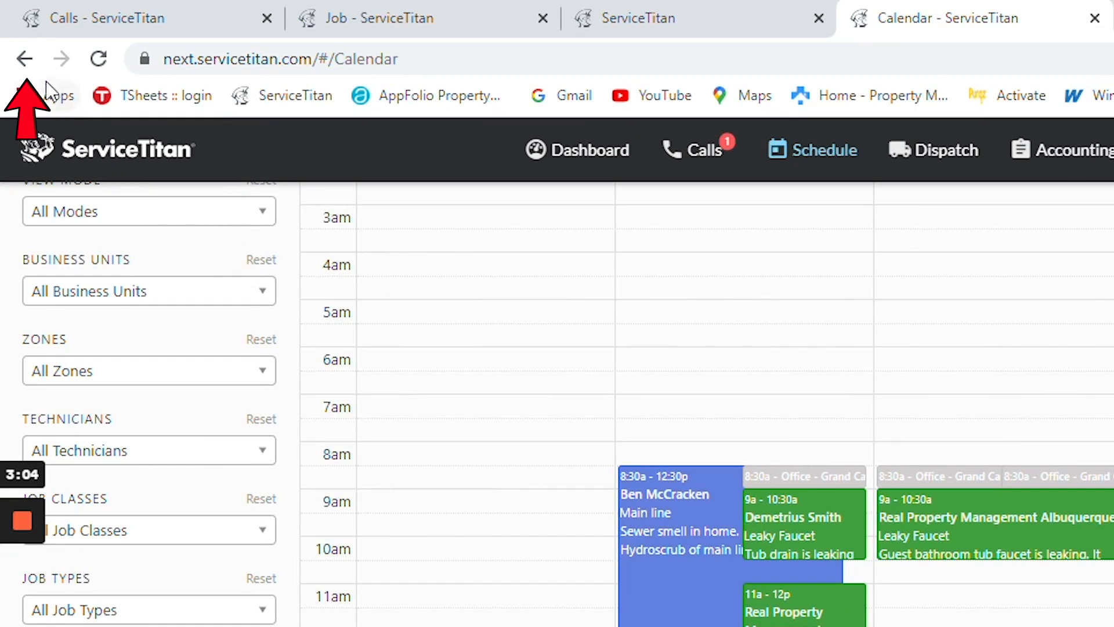
Go back to the Clogged Drain booking form on the Calls page
left_click(25, 56)
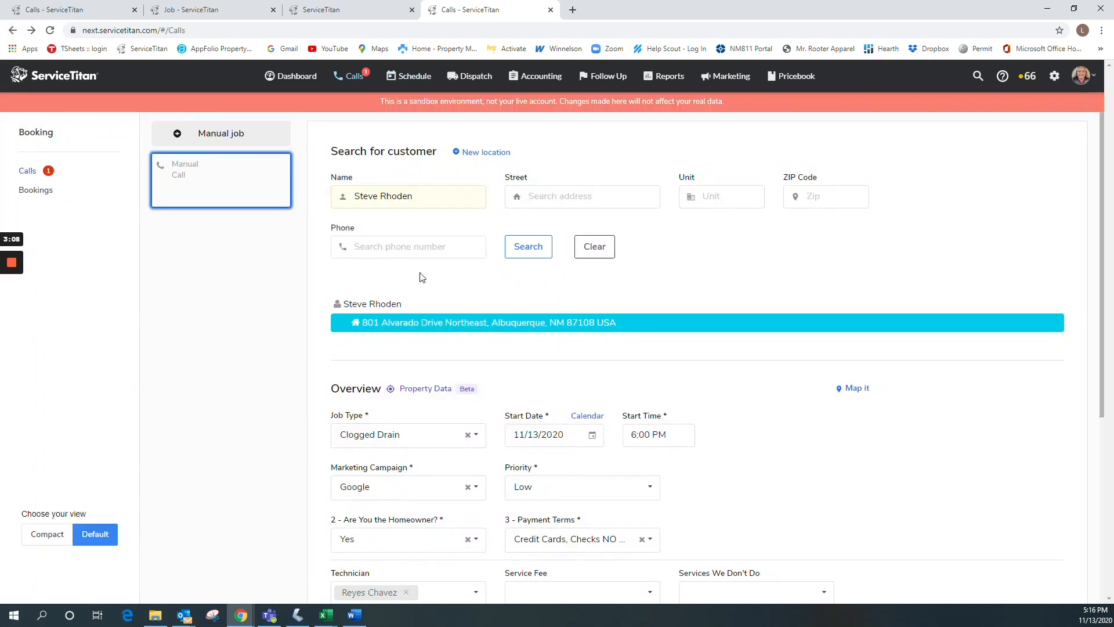
scroll(685, 386, "down", 3)
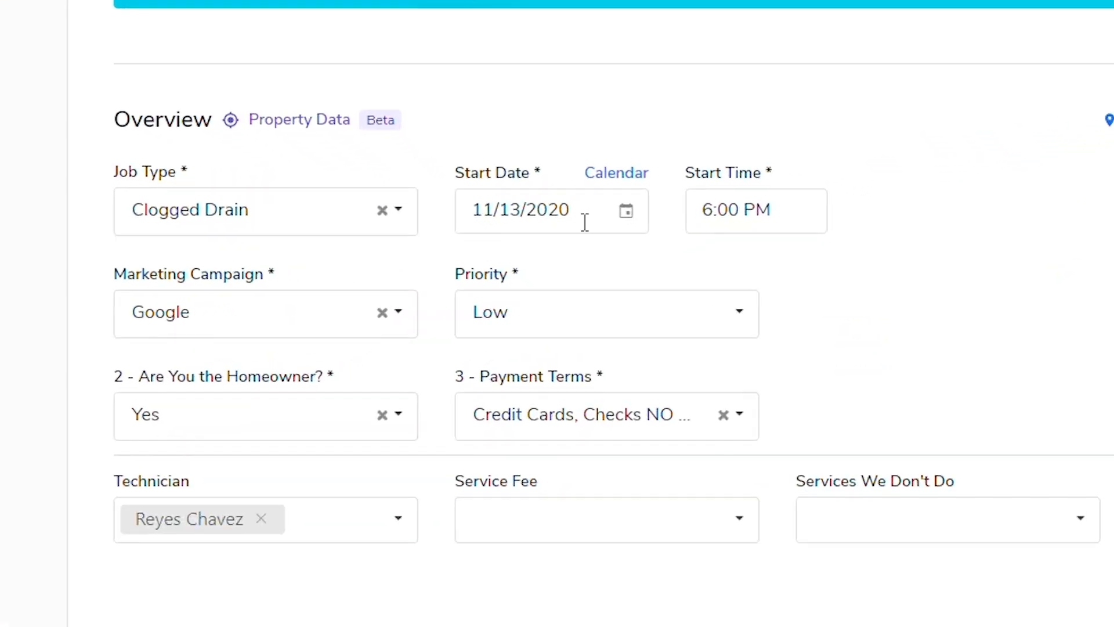
Change the job start from 11/13/2020 6:00 PM to 11/11/2020 at 9:30 AM
left_click(626, 212)
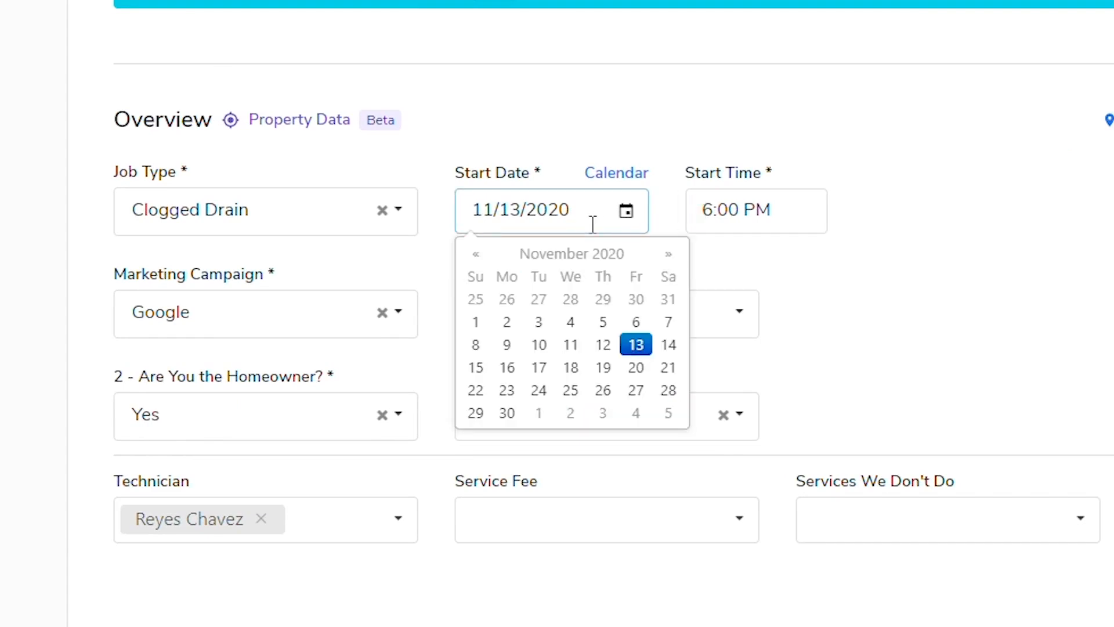
left_click(570, 348)
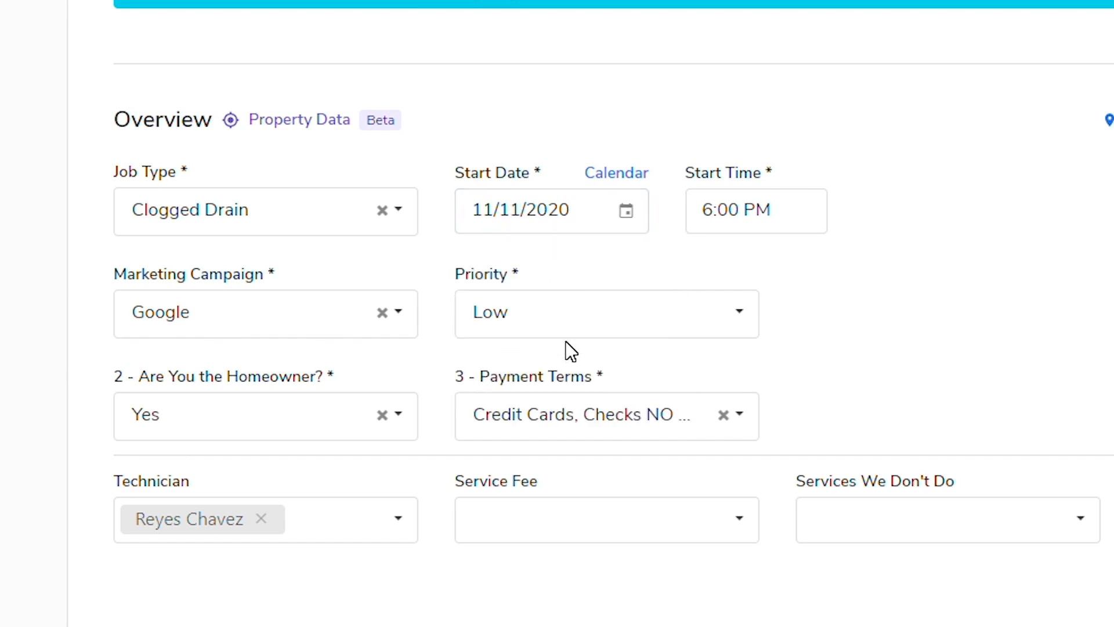
left_click(787, 218)
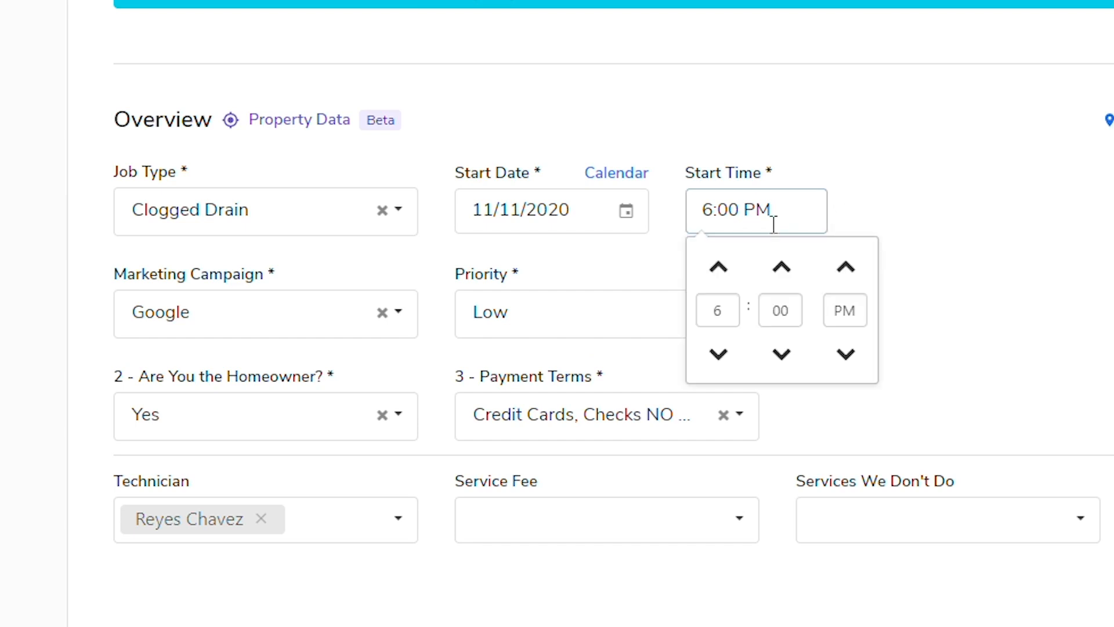
left_click(717, 268)
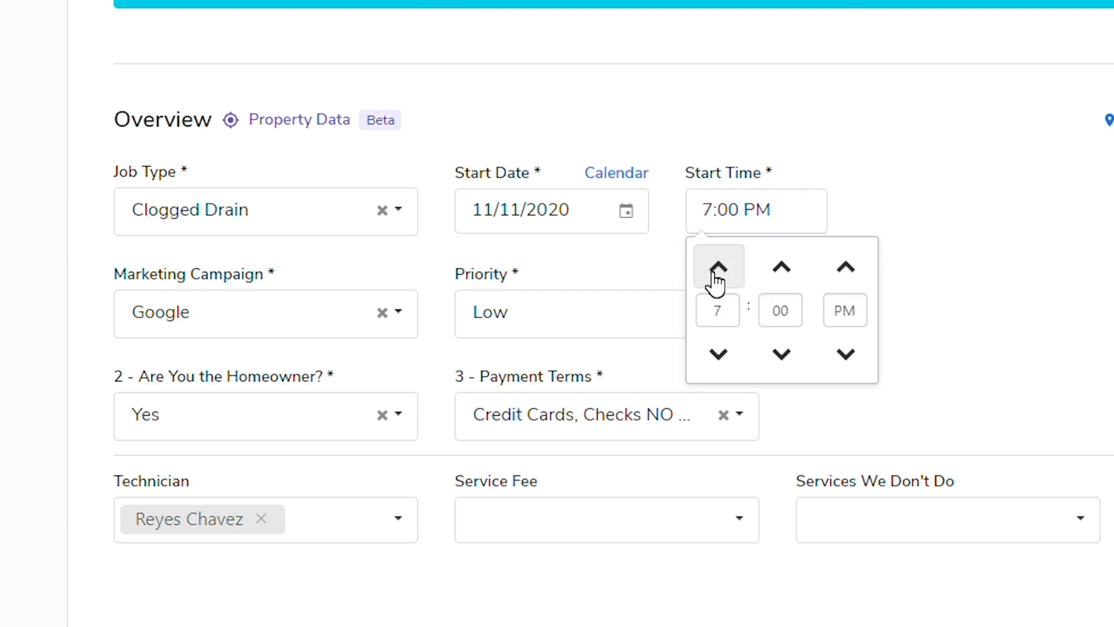
left_click(716, 272)
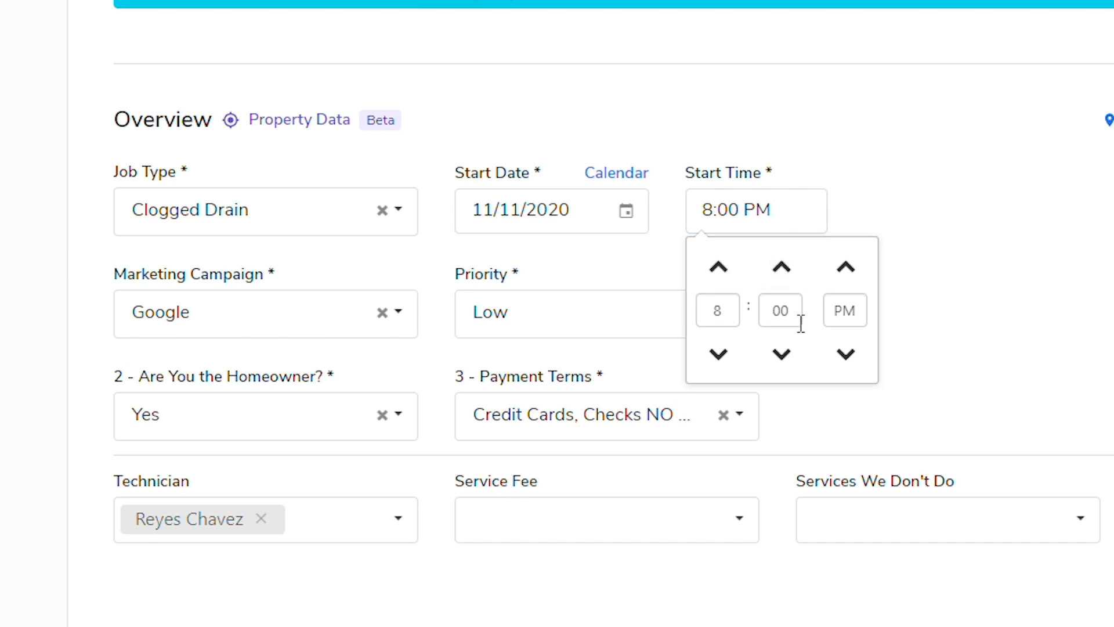
left_click(719, 283)
left_click(781, 355)
left_click(781, 355)
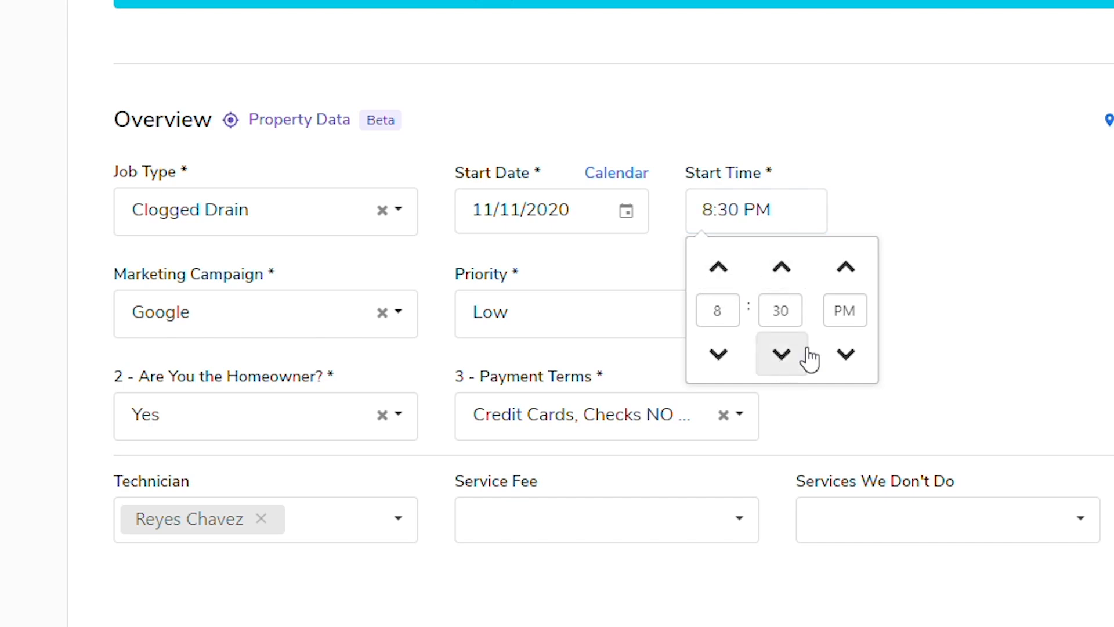
left_click(845, 271)
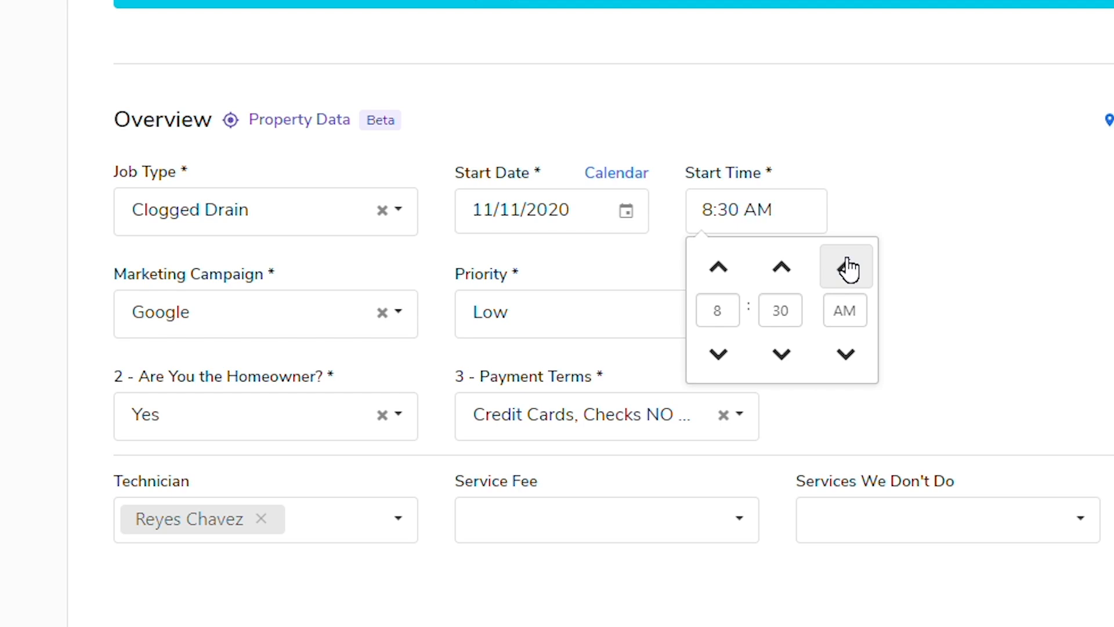
left_click(717, 272)
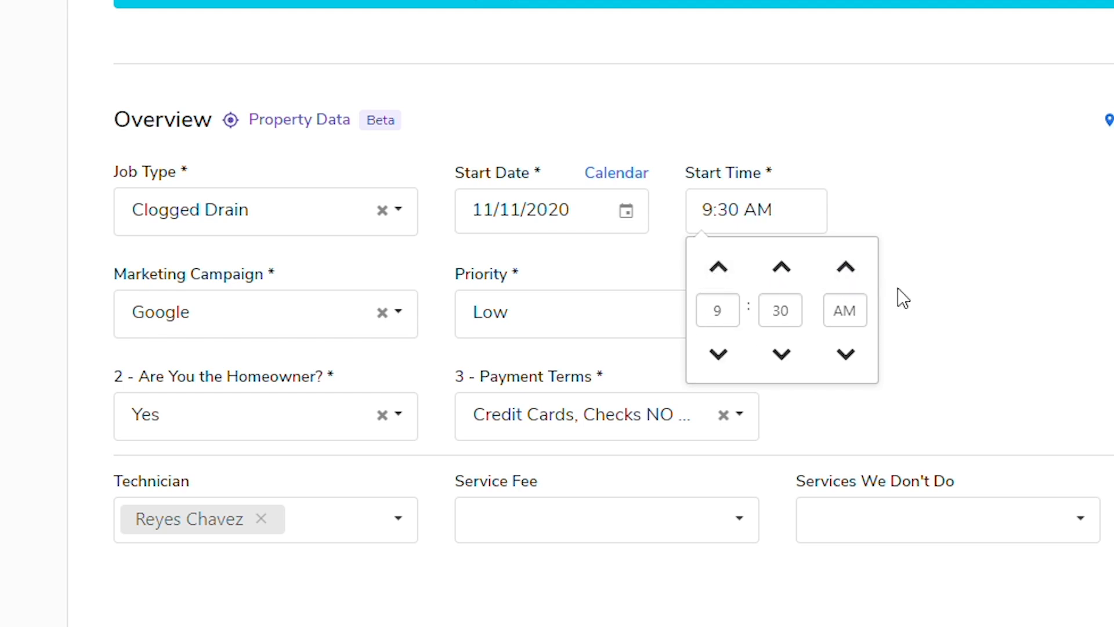
left_click(934, 303)
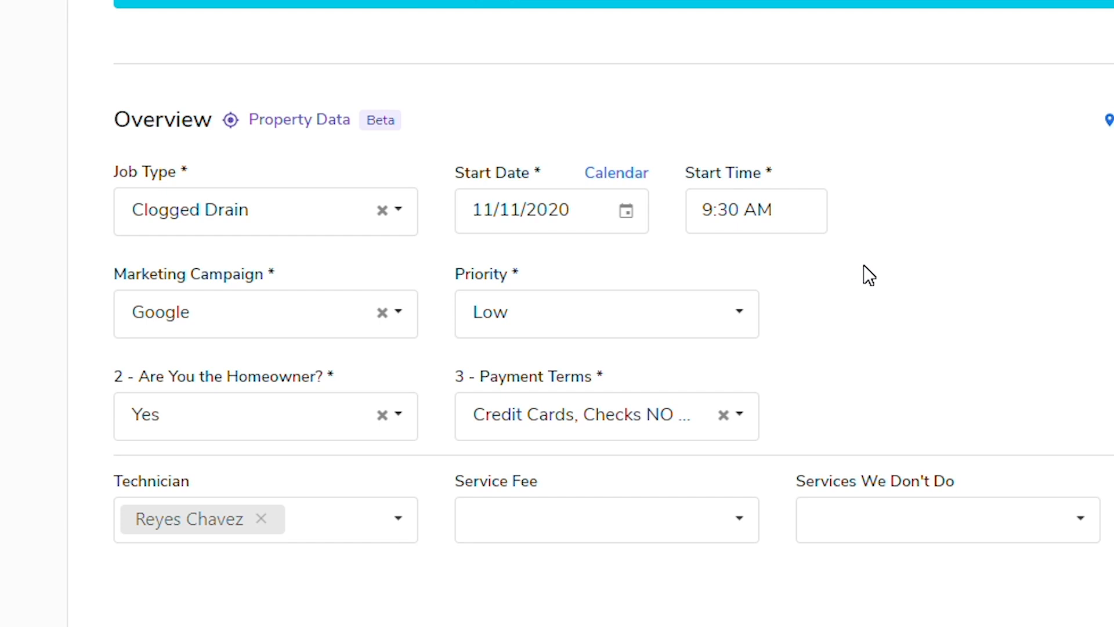
Book the Clogged Drain job for 11/11/2020, 9:30–11:30 AM and mark it confirmed
scroll(869, 274, "down", 6)
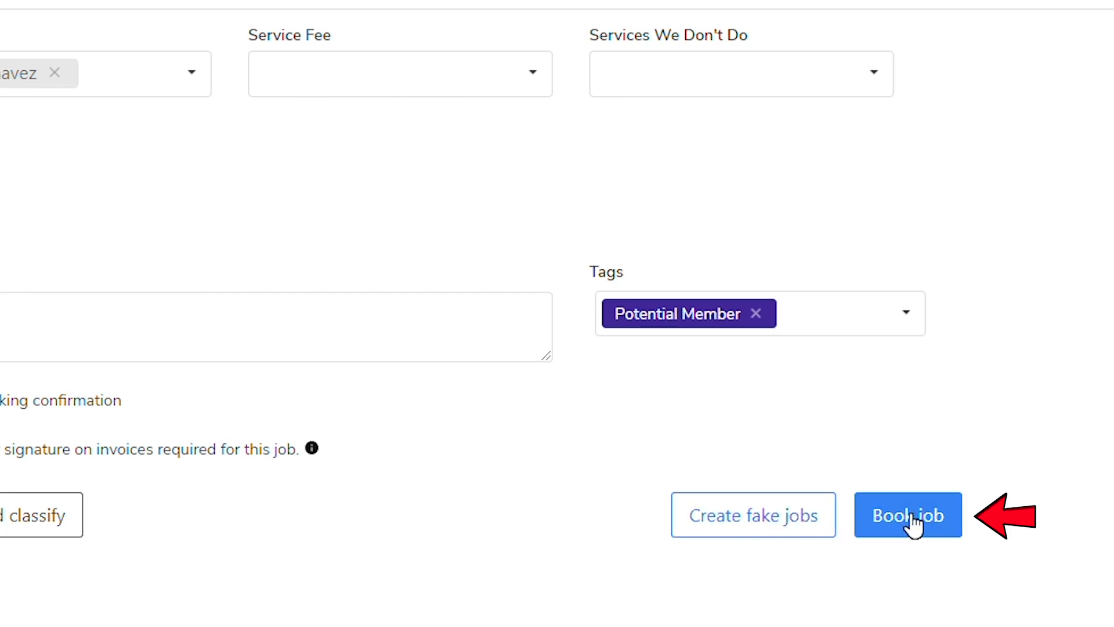
left_click(910, 514)
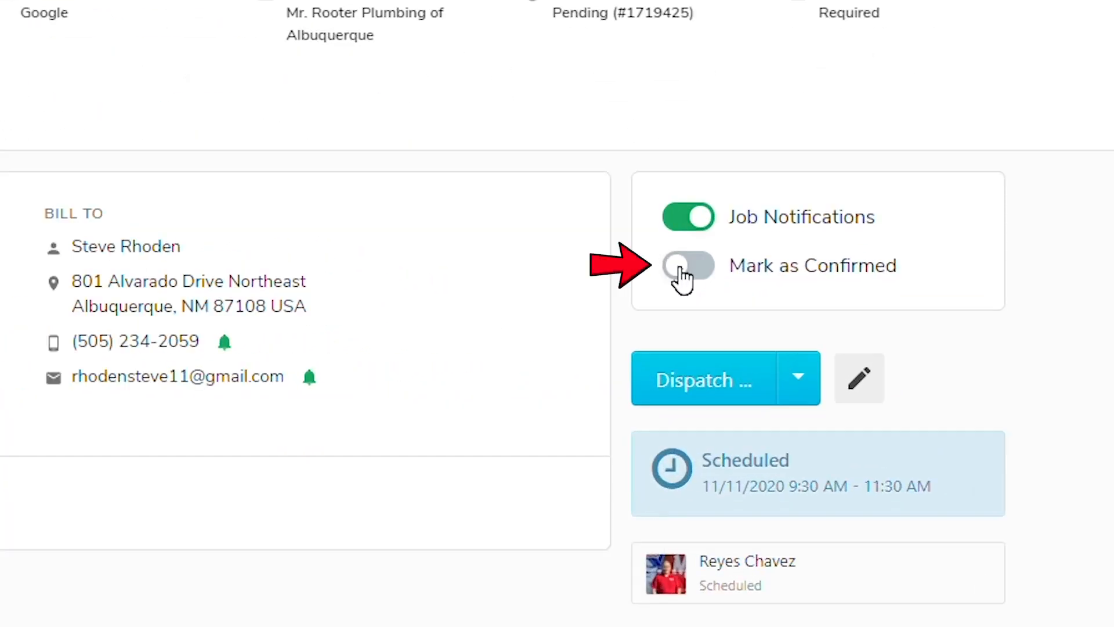
left_click(680, 270)
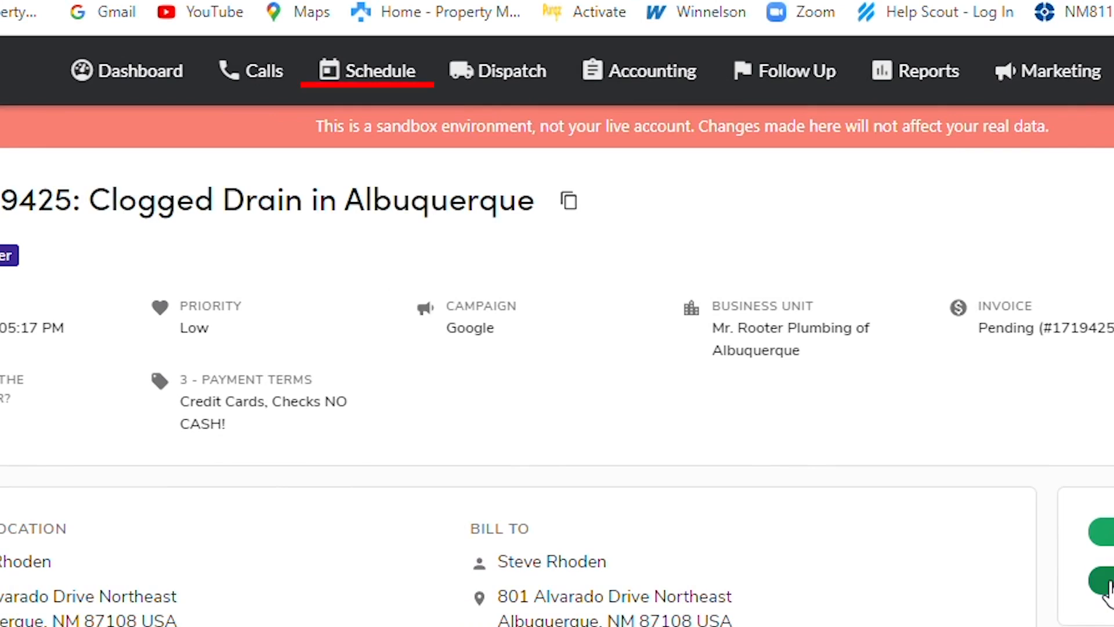
Show the Schedule calendar and view the booked Clogged Drain appointment's details
left_click(373, 74)
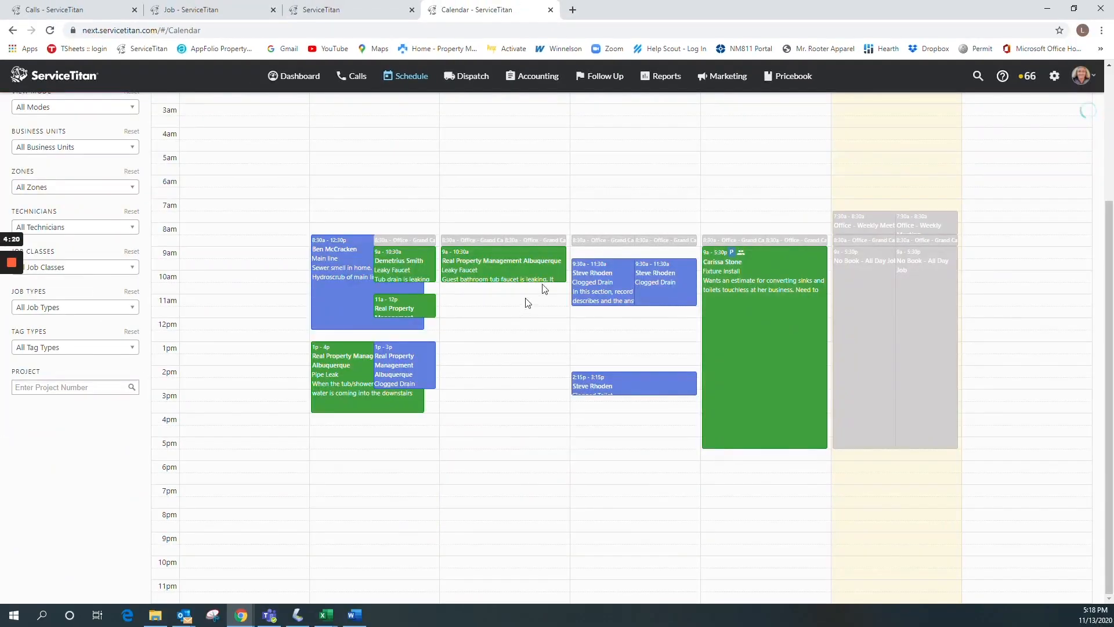
left_click(652, 294)
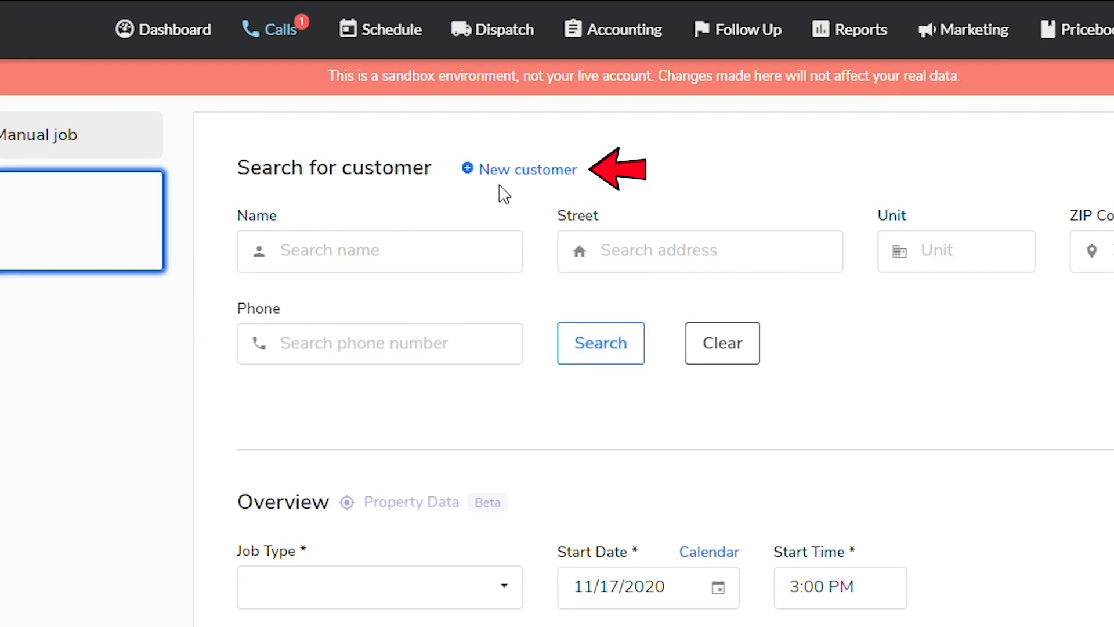
Start a new customer different from the tenant, ending with the billing customer set to Commercial
left_click(511, 170)
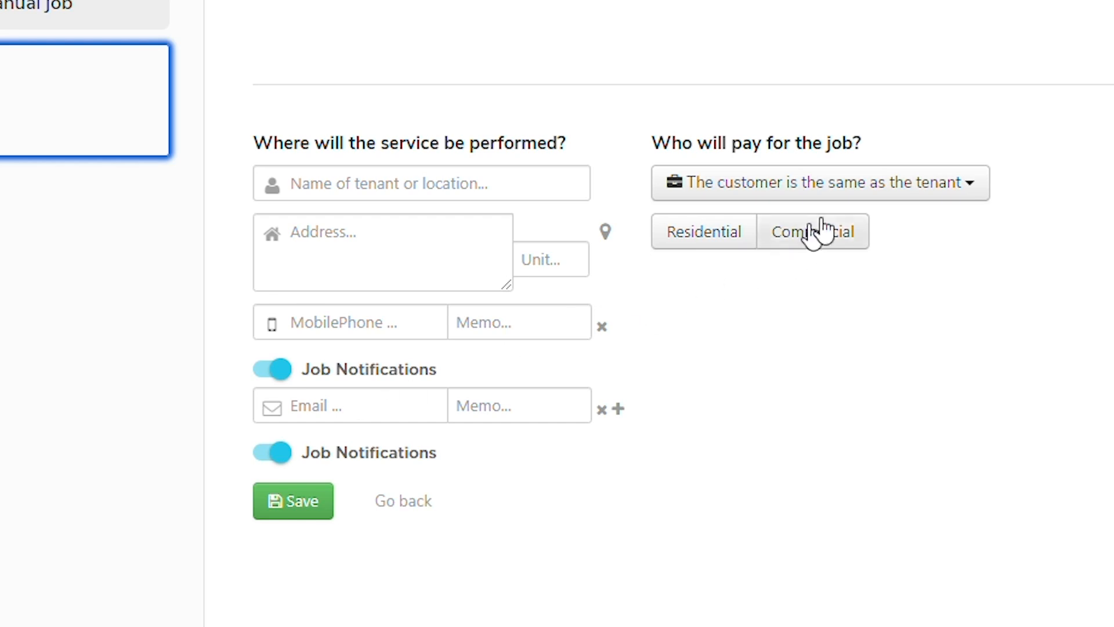
left_click(980, 190)
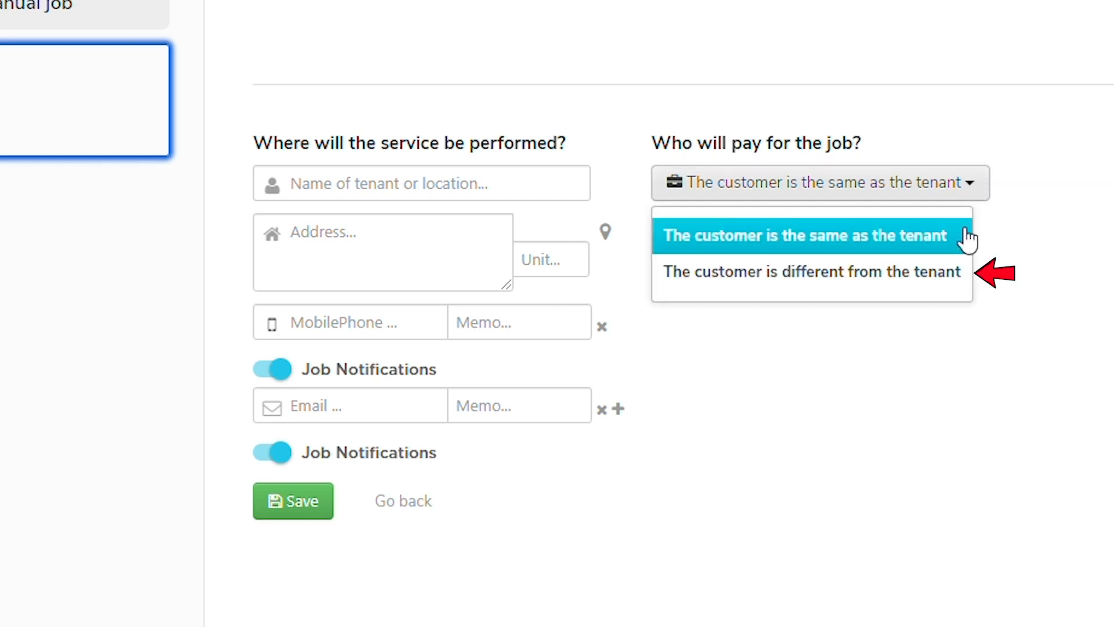
left_click(958, 272)
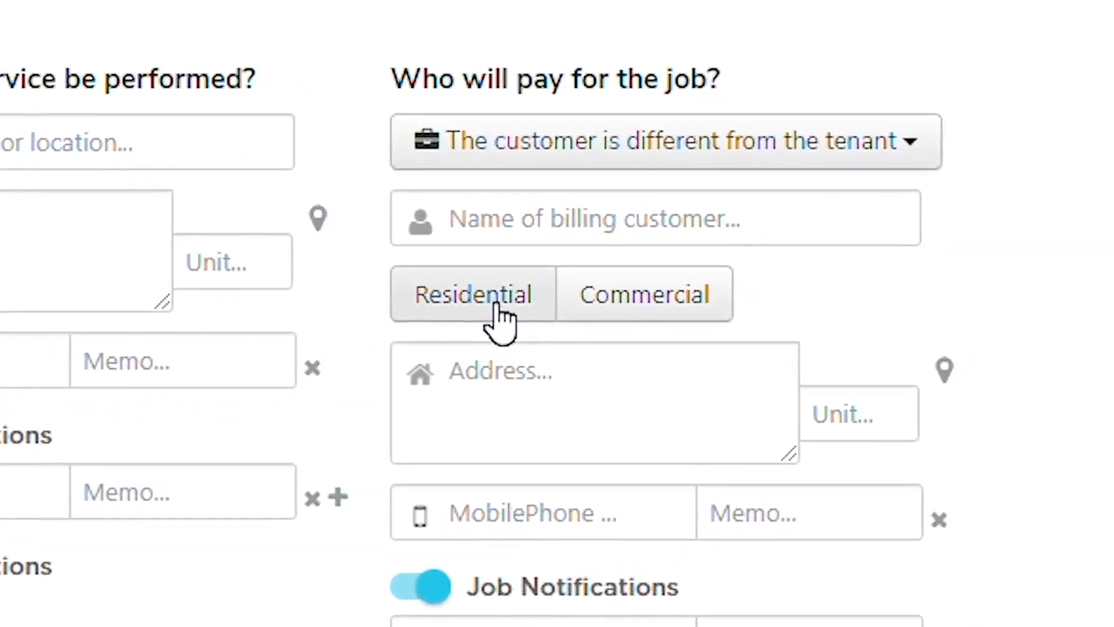
left_click(601, 319)
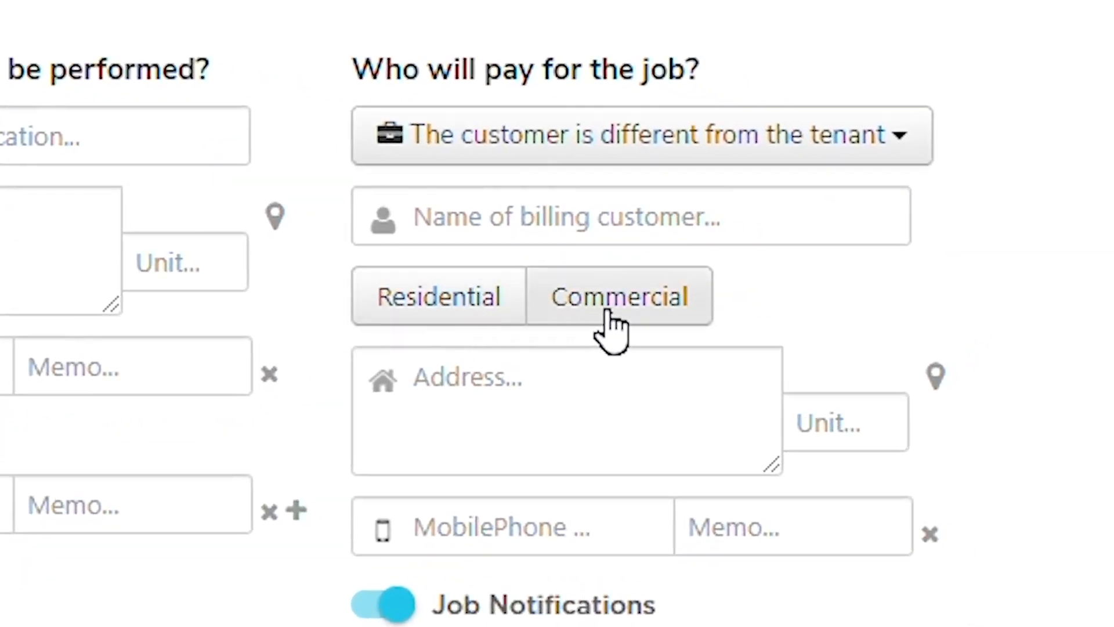
left_click(429, 322)
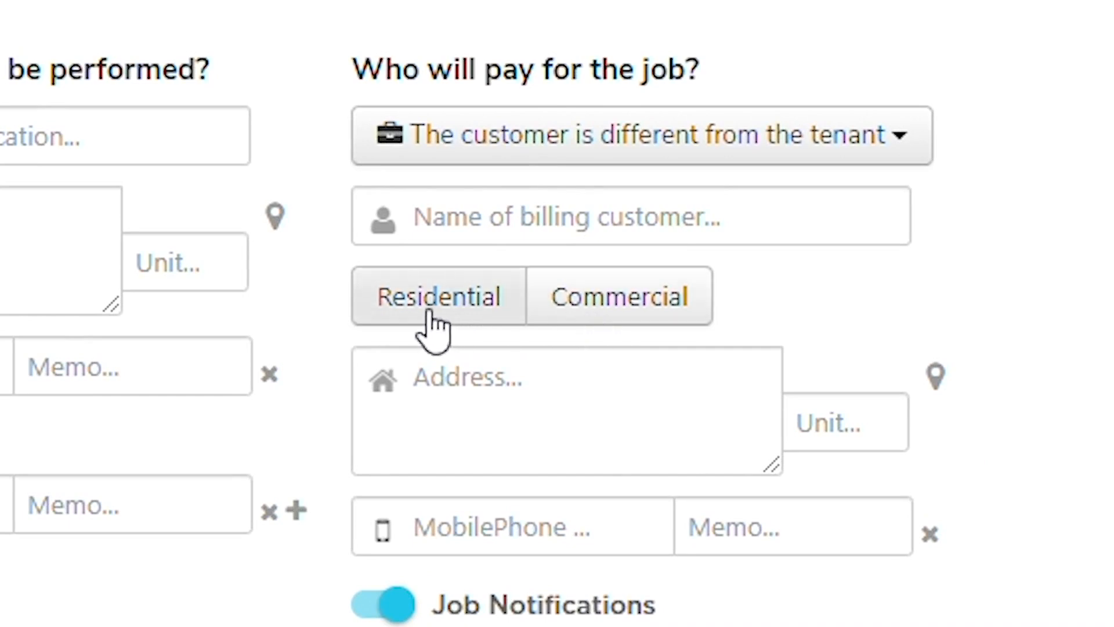
left_click(656, 316)
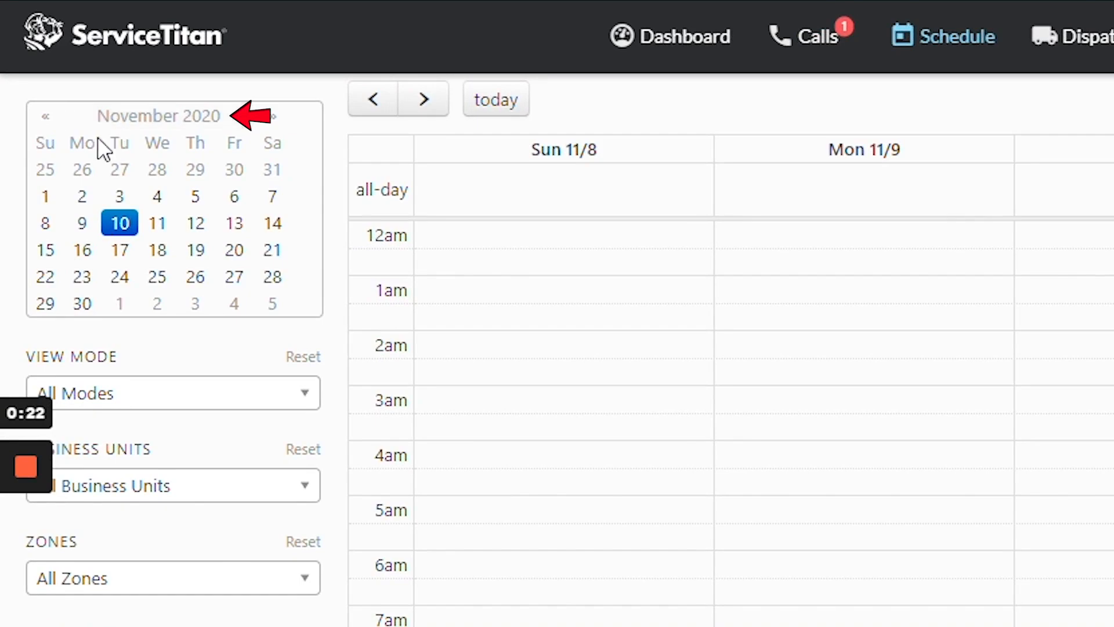
Jump the schedule to the week containing November 17, 2020 and review its appointments
left_click(119, 263)
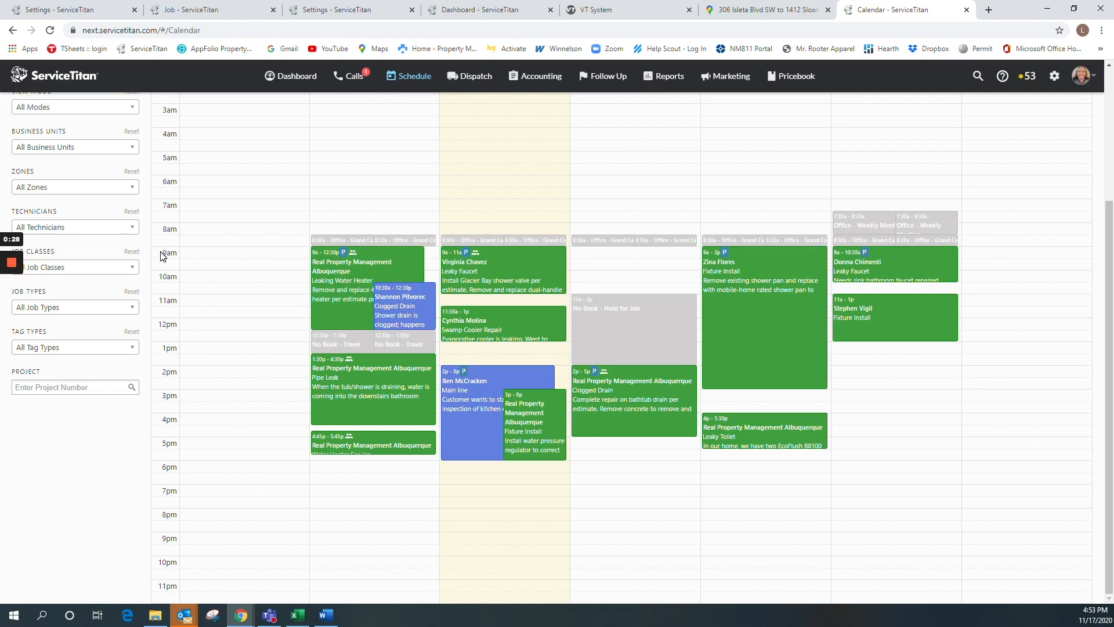
scroll(161, 251, "up", 2)
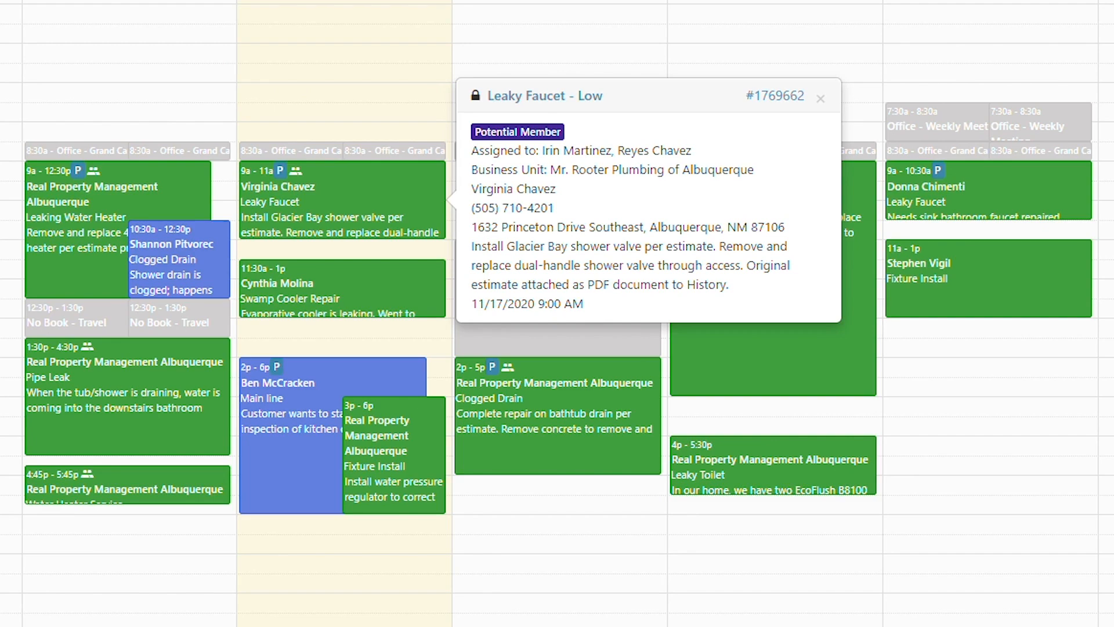
left_click(290, 406)
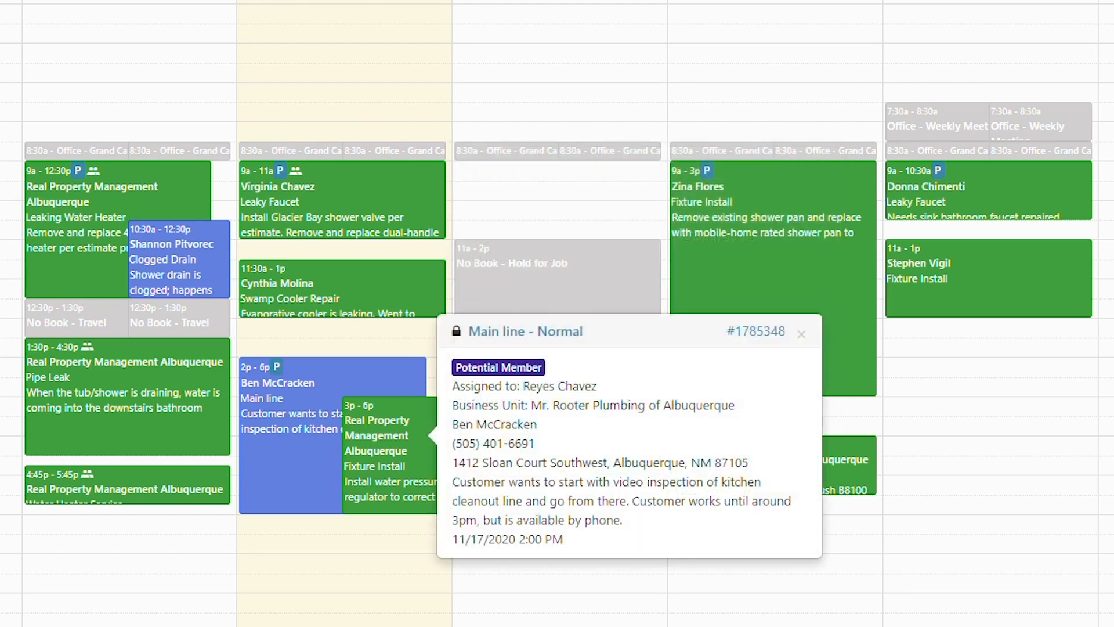
key("Escape")
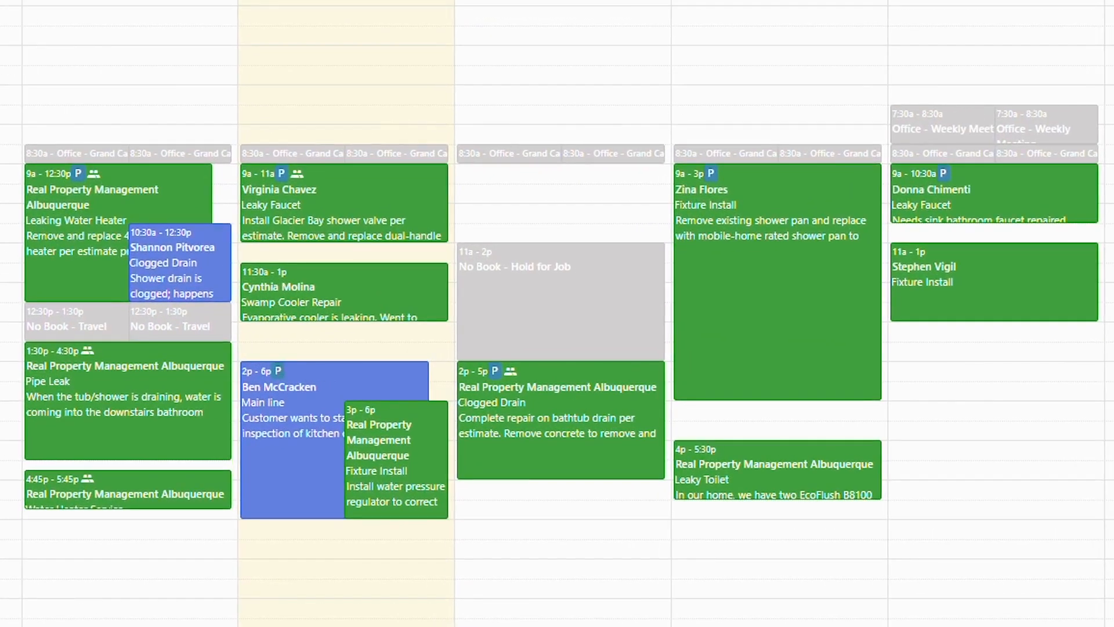
Open the service location page of the 10:30a Clogged Drain appointment's customer
left_click(177, 263)
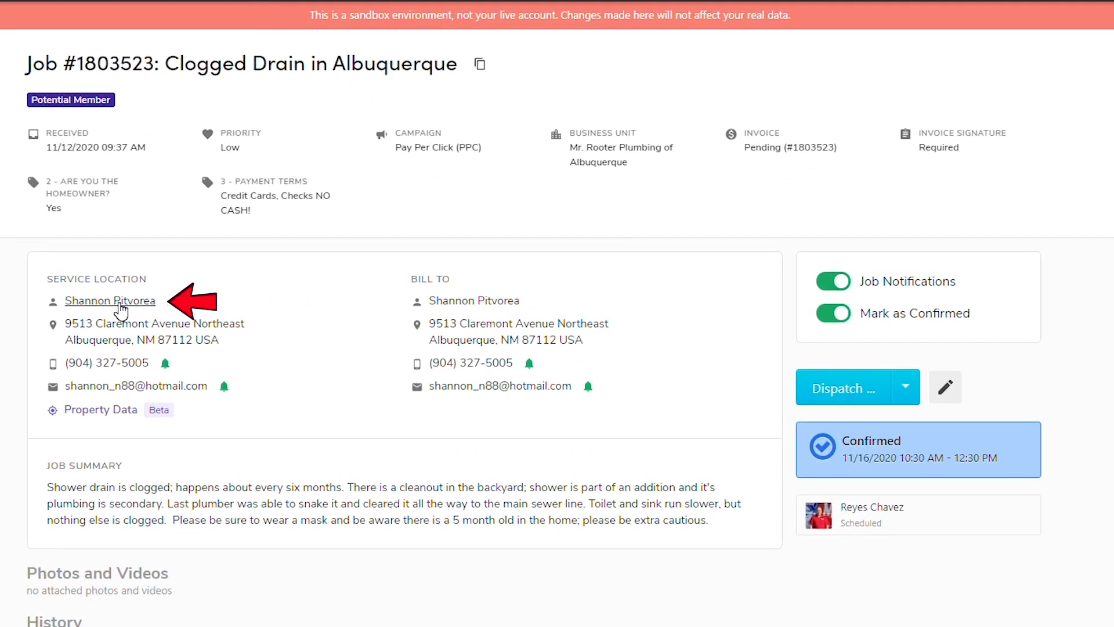
left_click(119, 303)
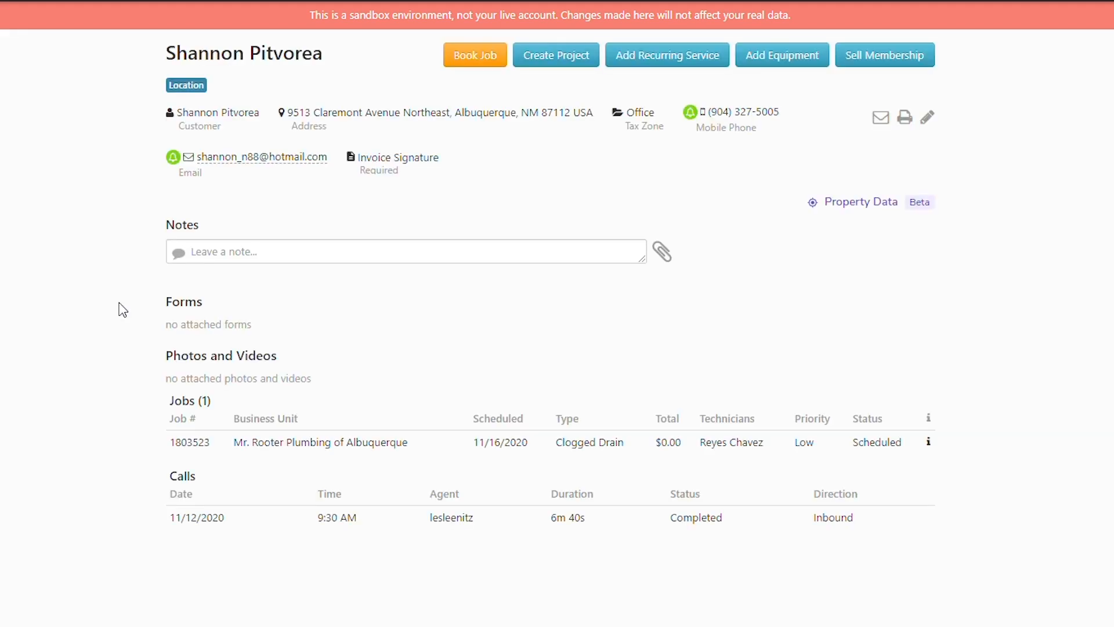
Correct the last letter of the surname in the service location's name and save
left_click(928, 119)
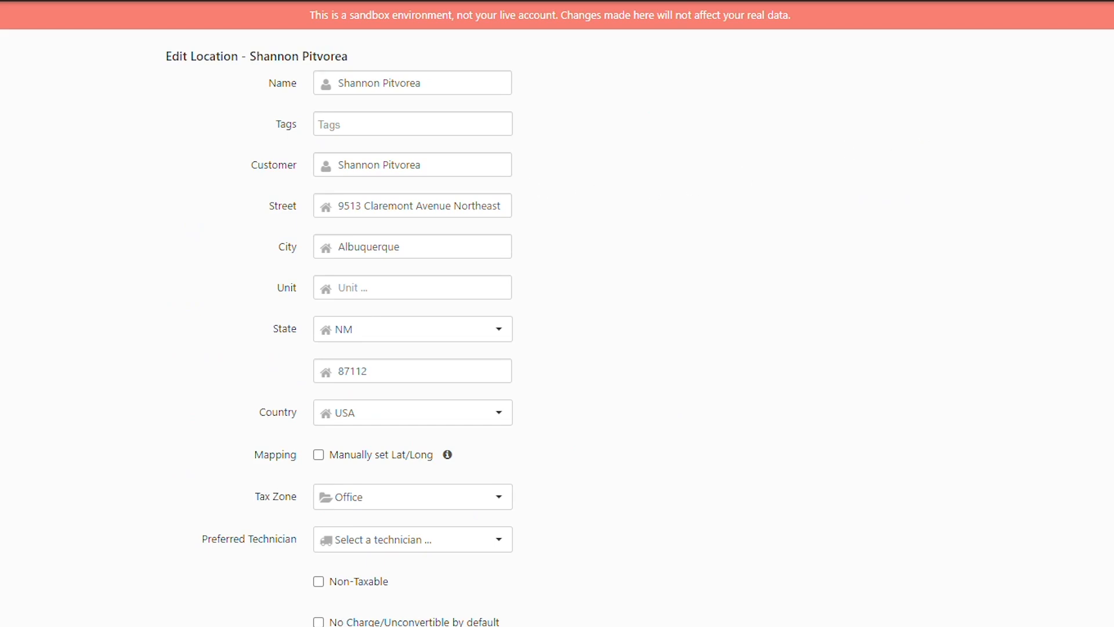
left_click(423, 83)
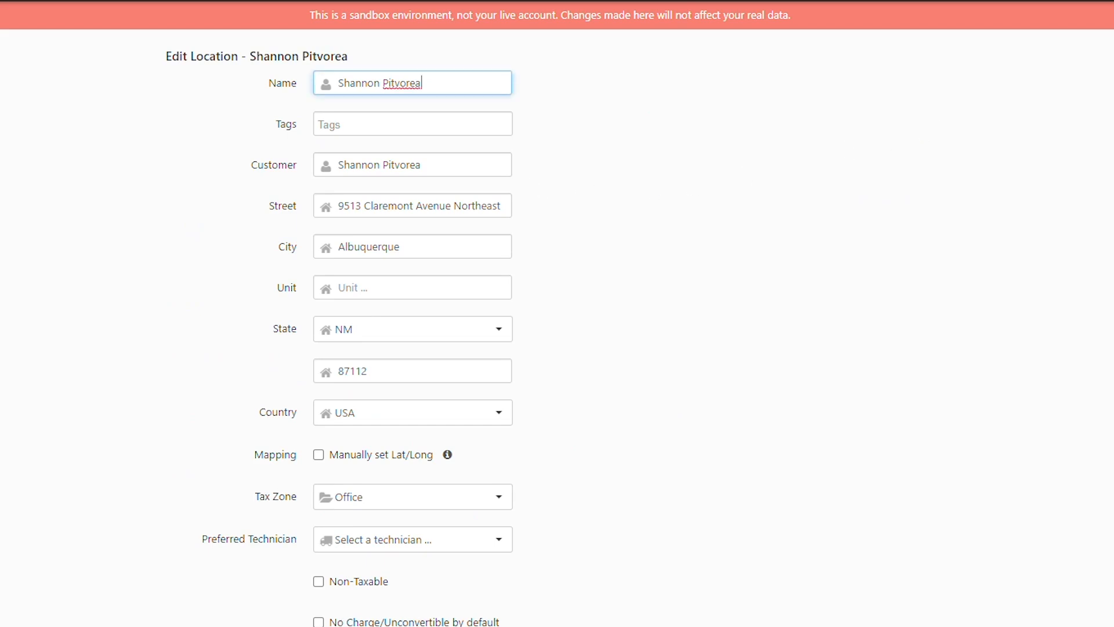
key("BackSpace")
type("c")
key("BackSpace")
type("c")
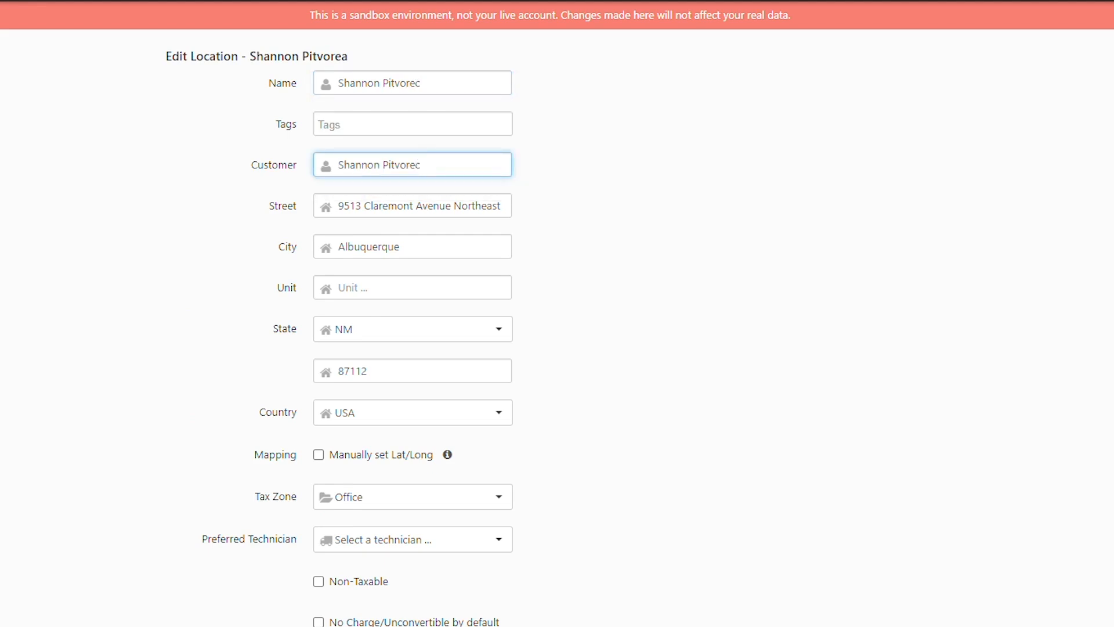
scroll(557, 313, "down", 5)
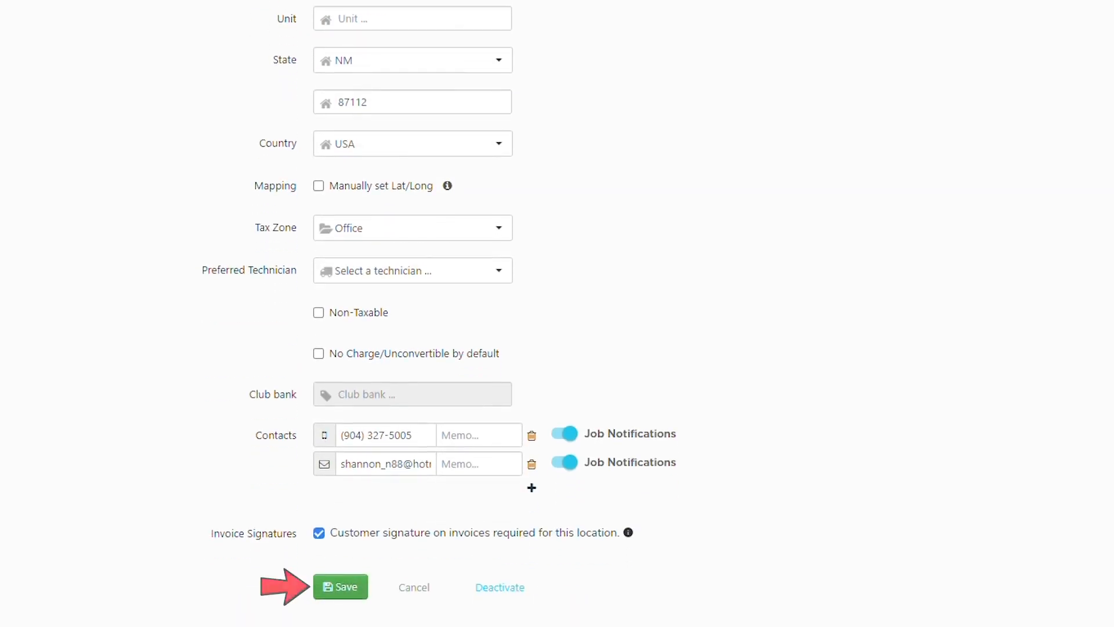
left_click(341, 587)
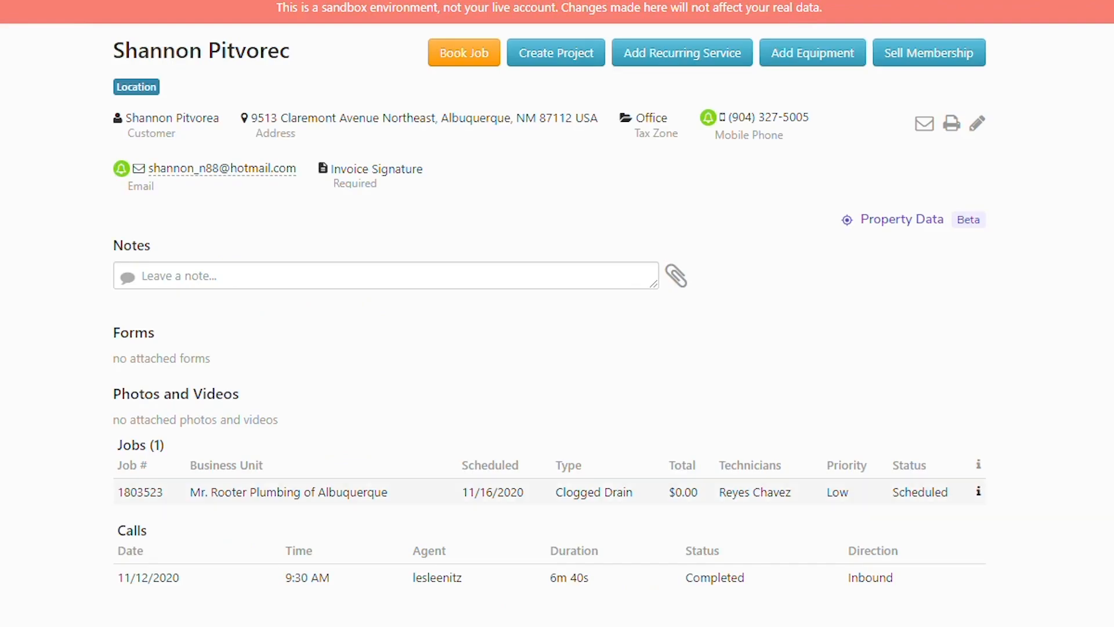
Open the location's Clogged Drain job and go to its bill-to customer's record
left_click(140, 492)
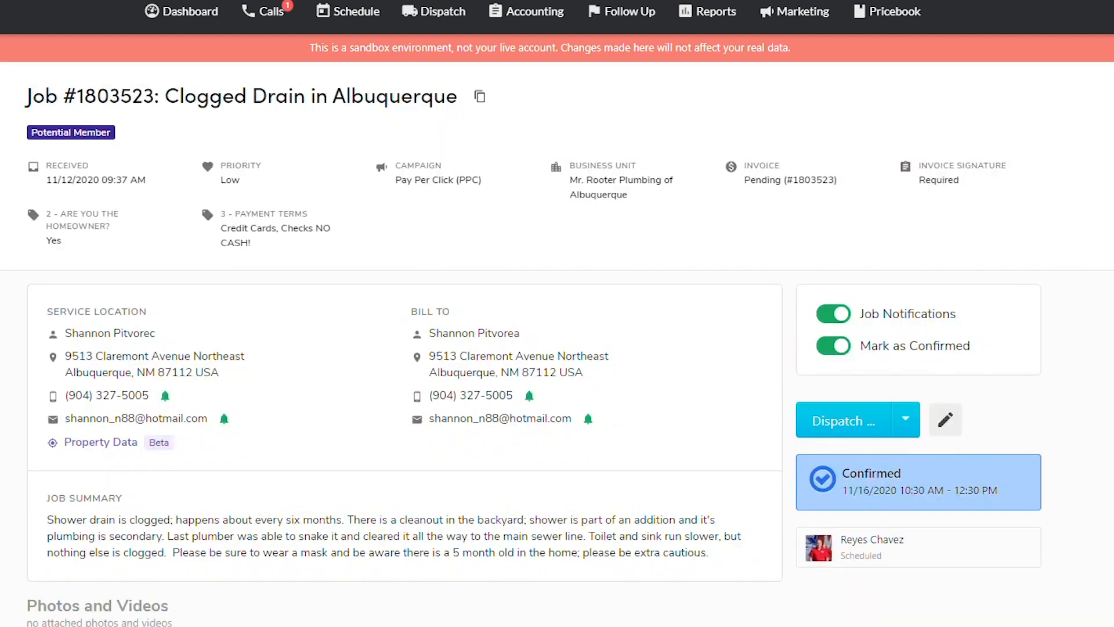
scroll(557, 329, "down", 2)
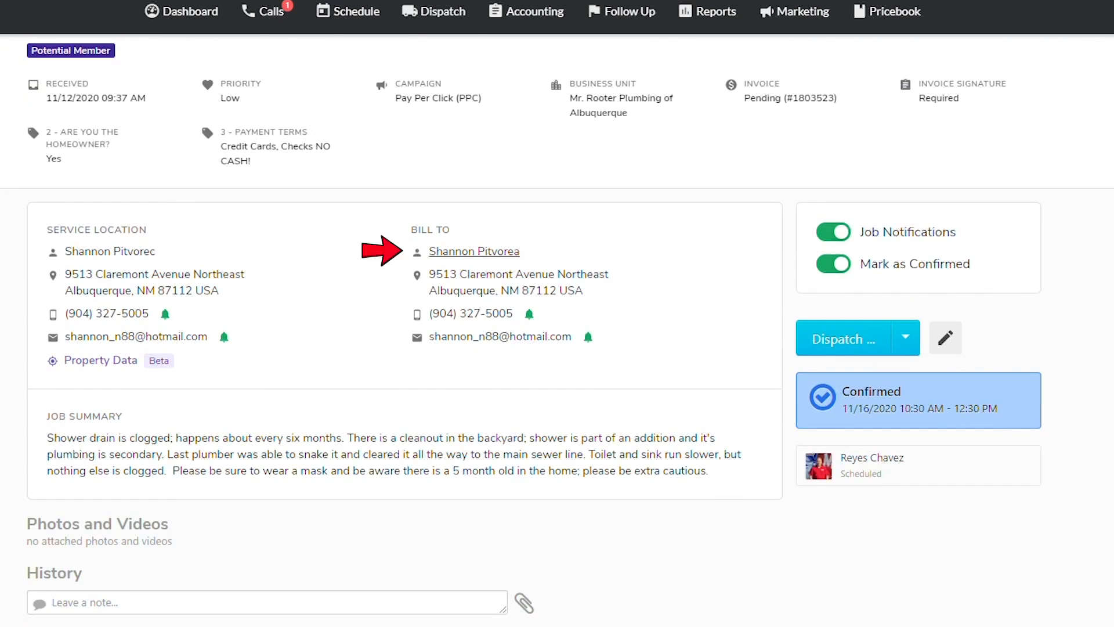
left_click(474, 251)
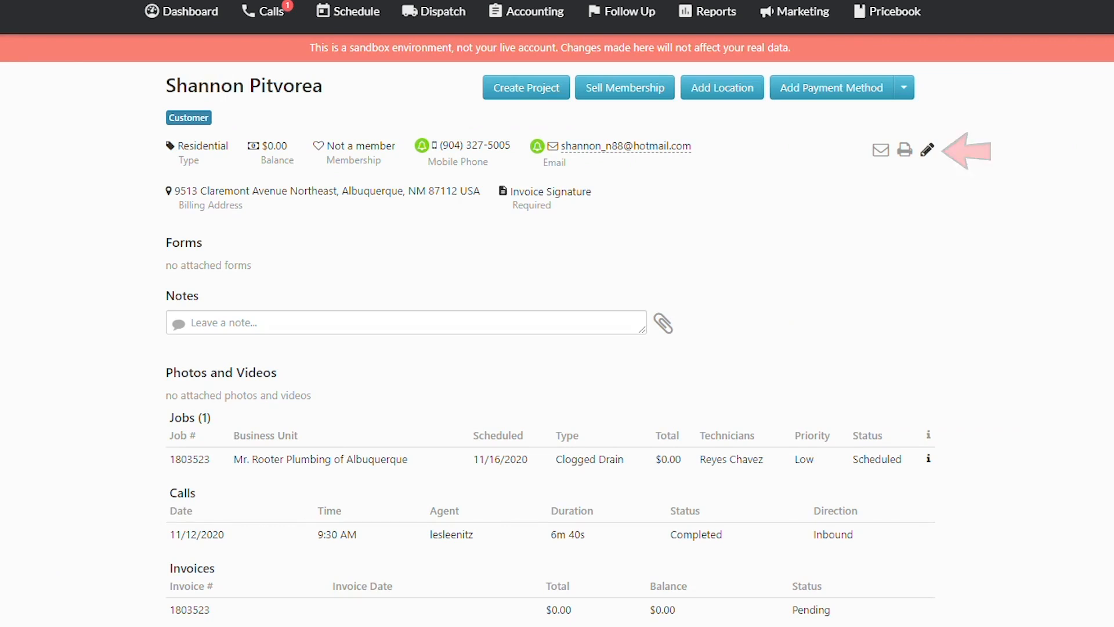
left_click(927, 150)
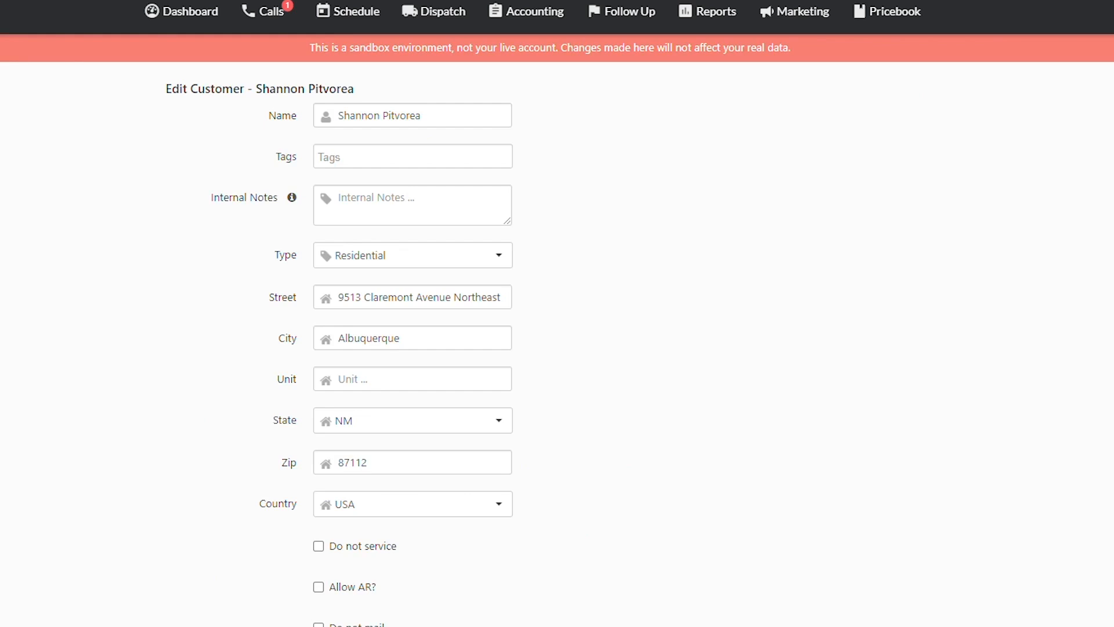
left_click(441, 116)
key("BackSpace")
type("c")
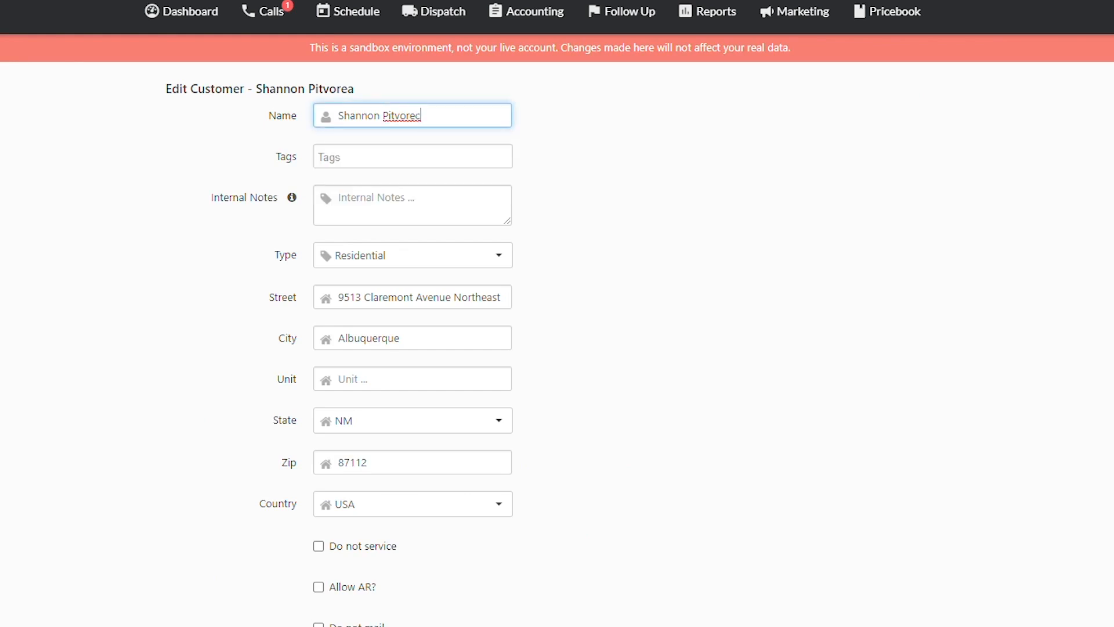
scroll(557, 314, "down", 8)
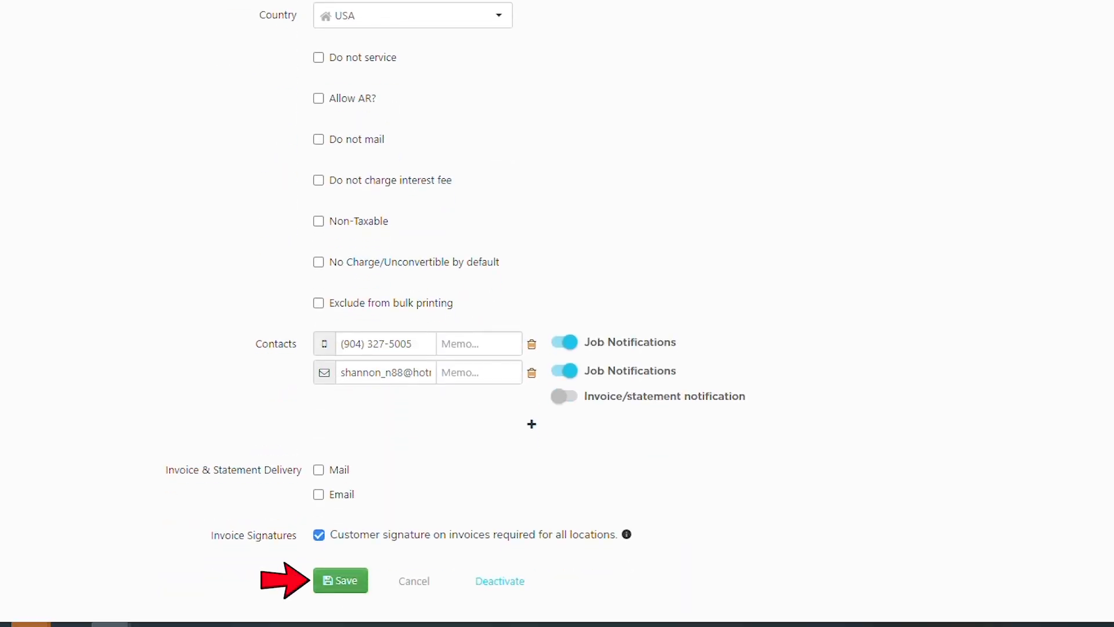
left_click(340, 580)
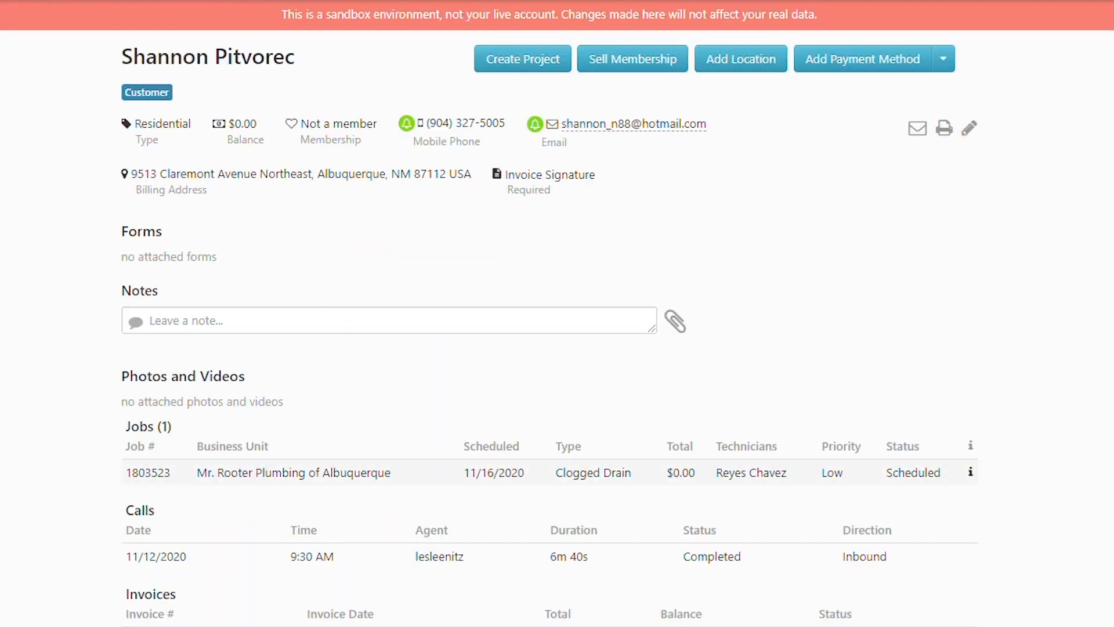
left_click(148, 473)
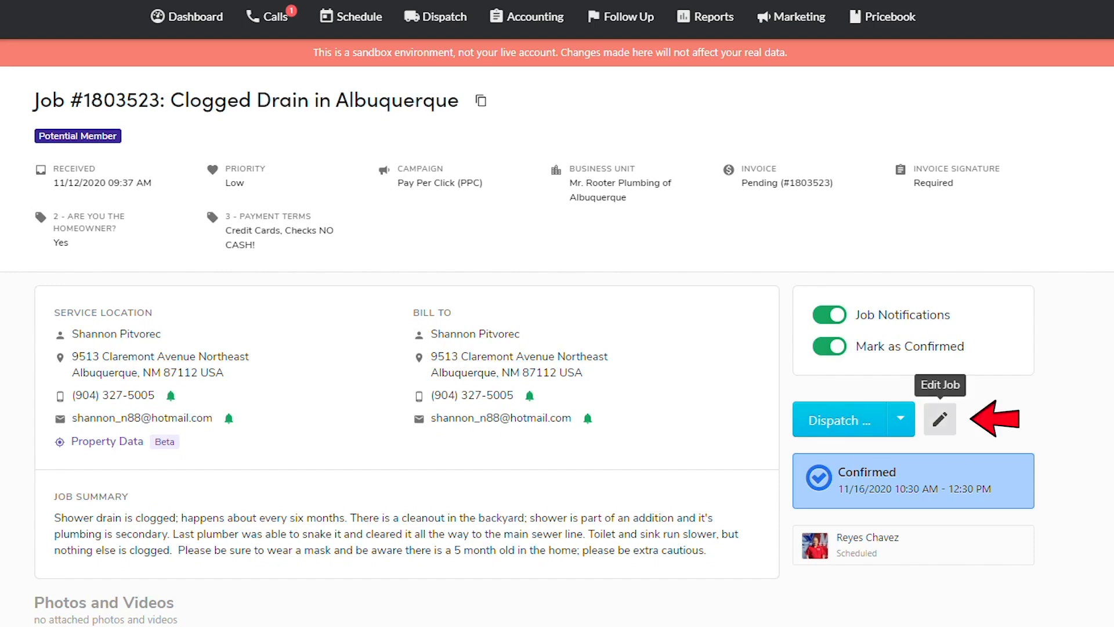
left_click(939, 419)
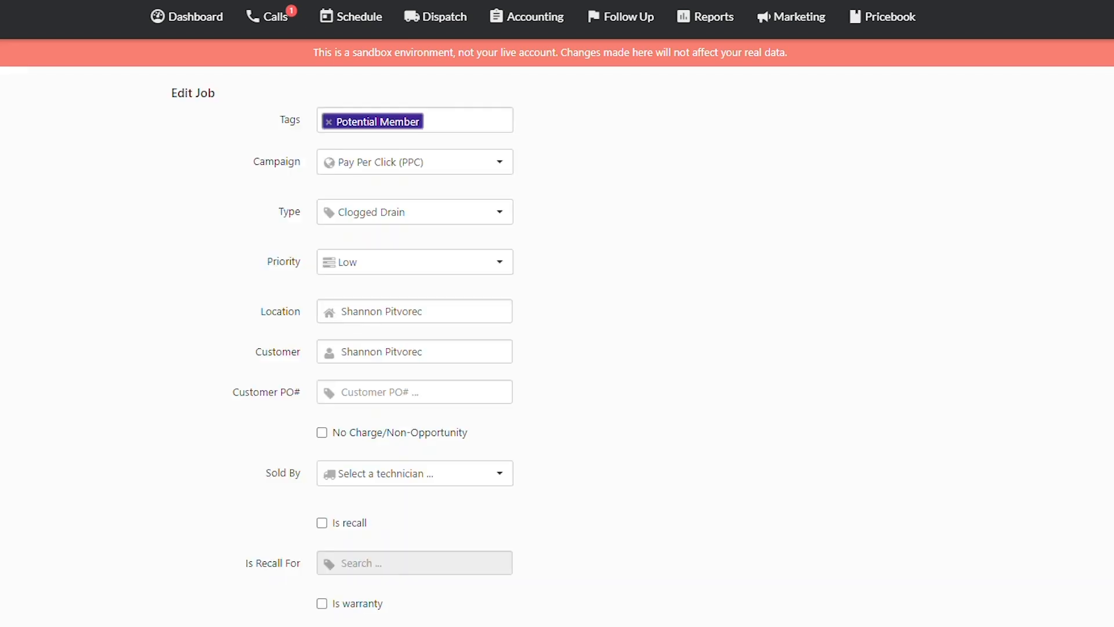
scroll(557, 314, "down", 9)
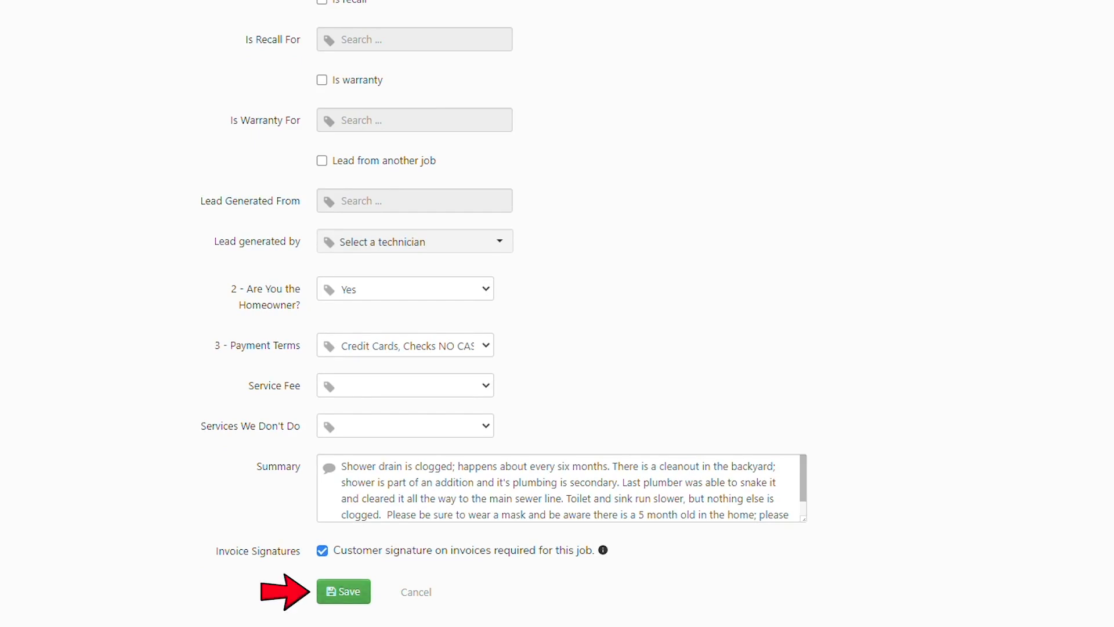
left_click(343, 591)
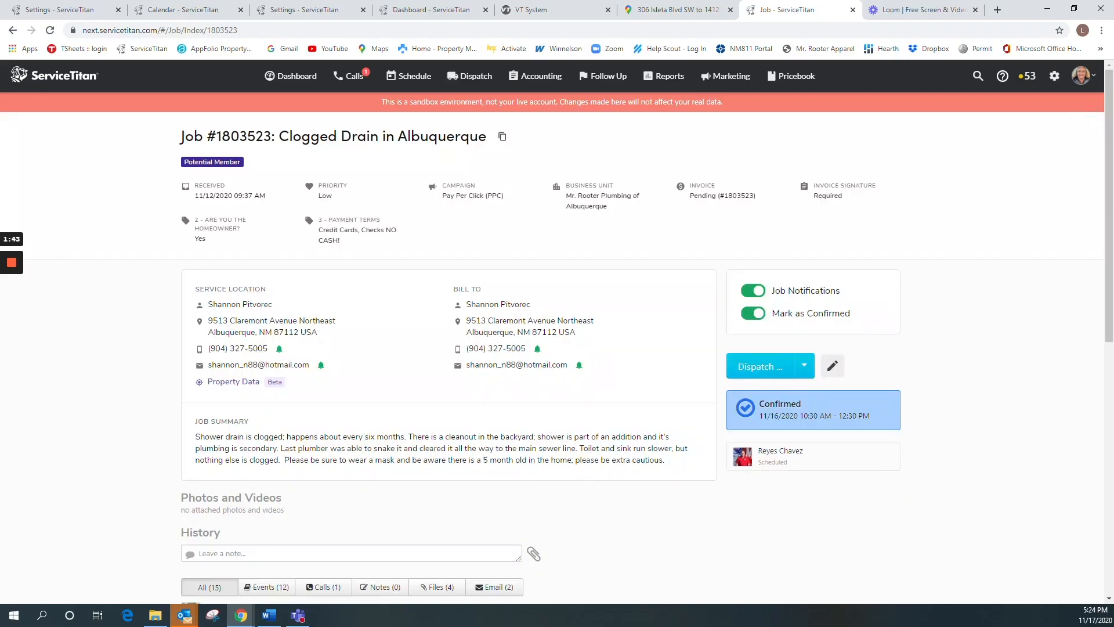
Start a new job history note and tick Pin this note to the top
left_click(351, 552)
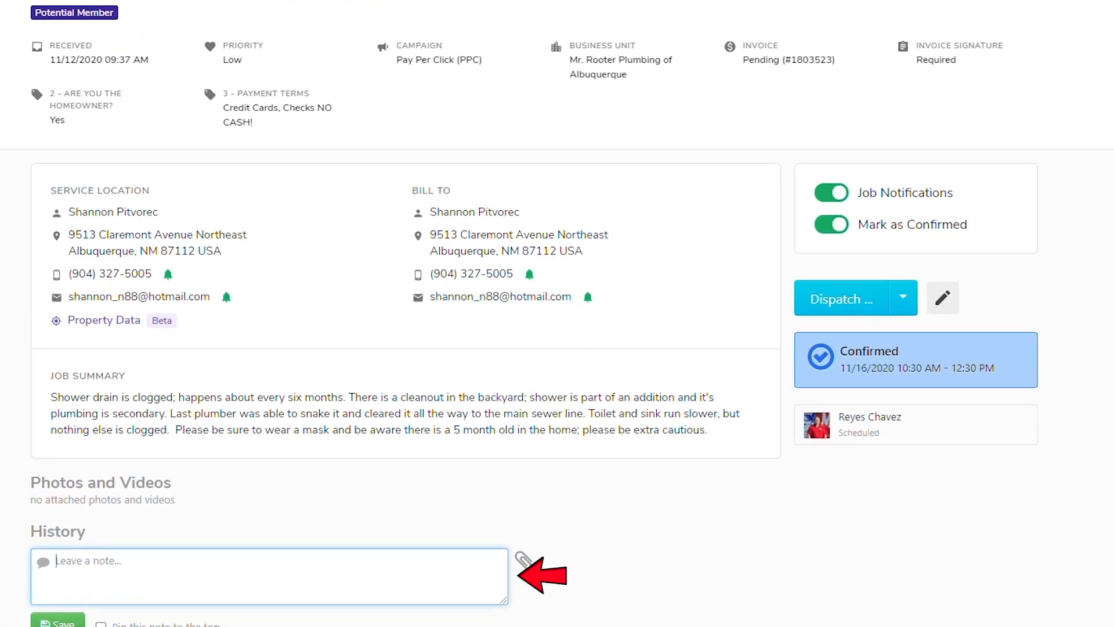
scroll(557, 313, "down", 3)
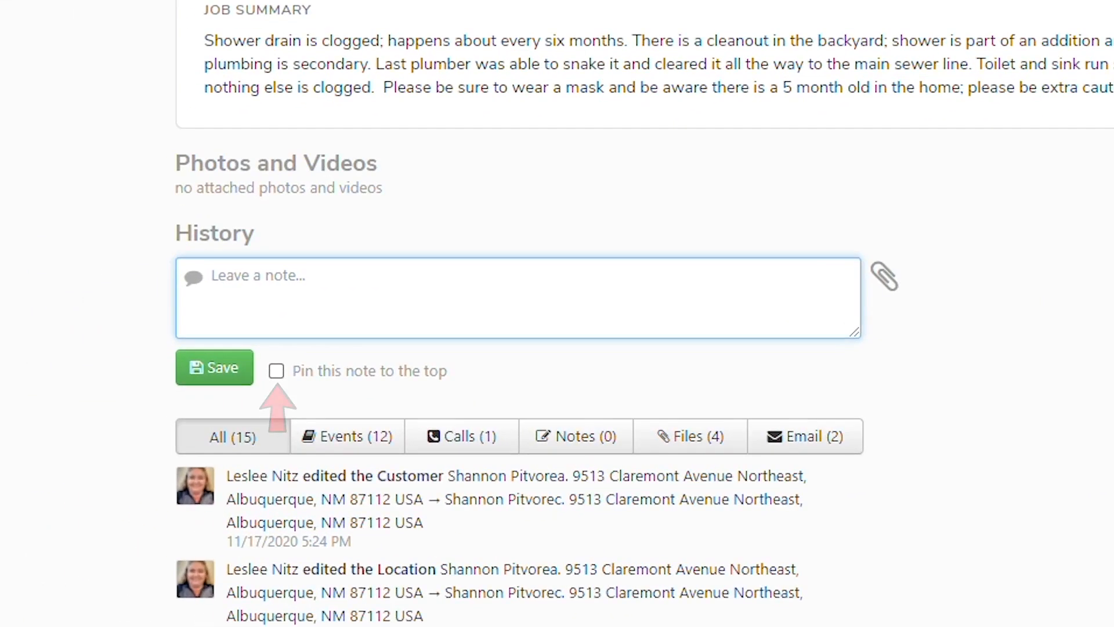
left_click(276, 371)
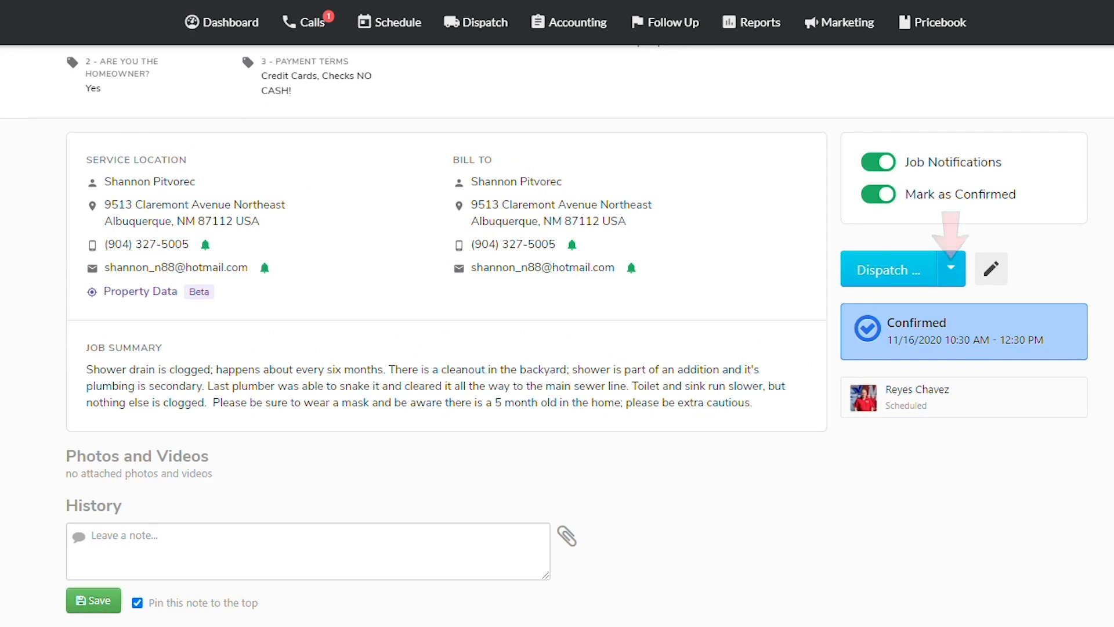
left_click(951, 269)
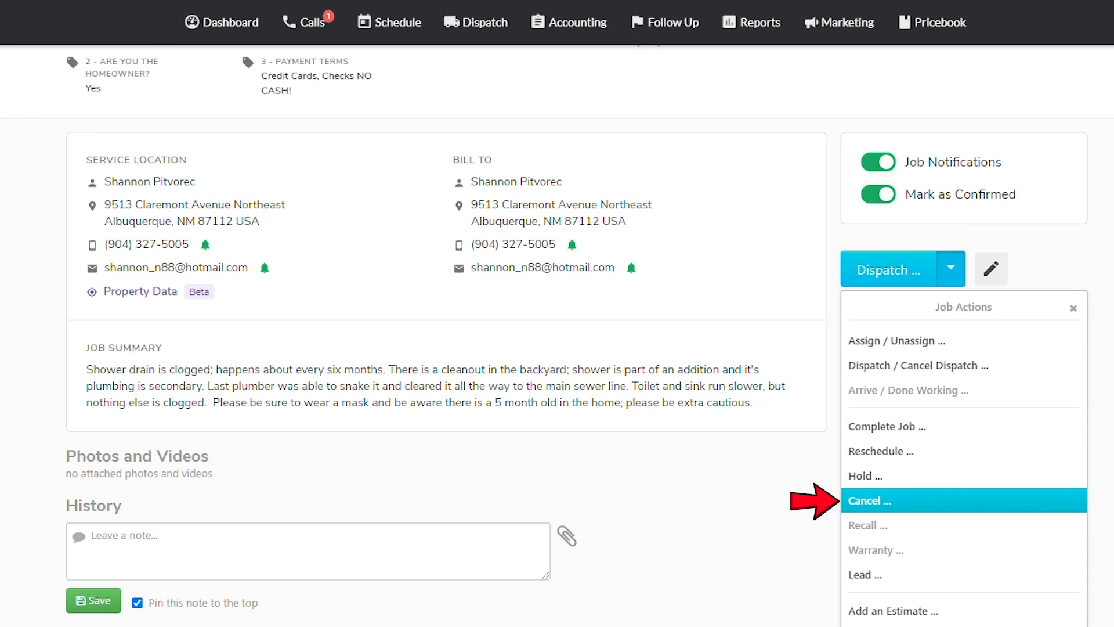
left_click(869, 500)
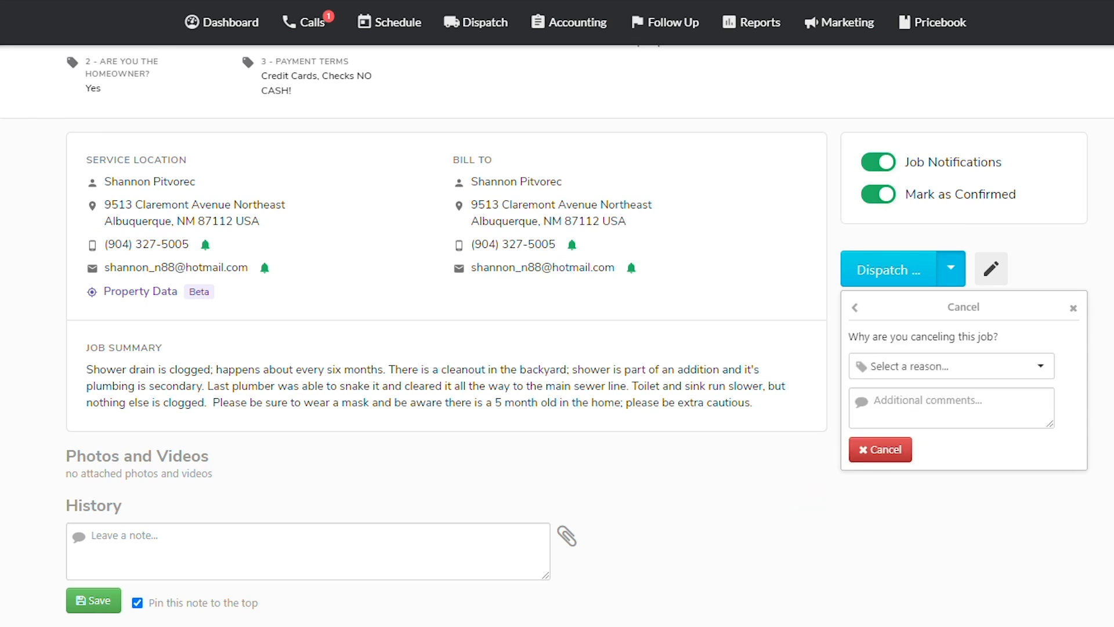
left_click(952, 366)
left_click(905, 416)
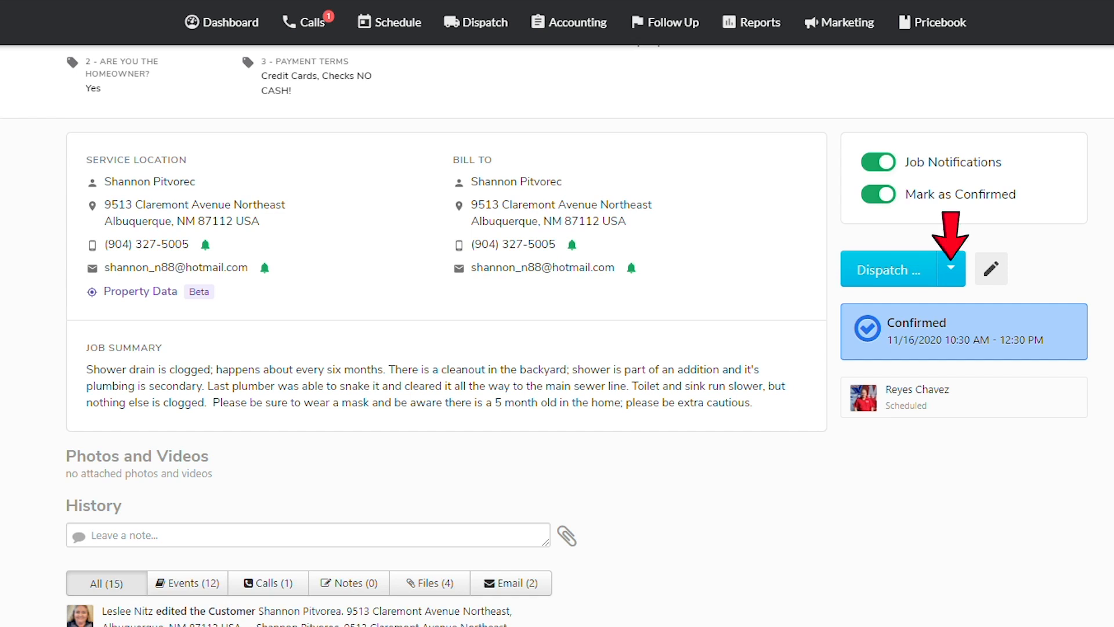
Reschedule the Clogged Drain job to 11/24/2020 with a 9:30 AM start
left_click(951, 269)
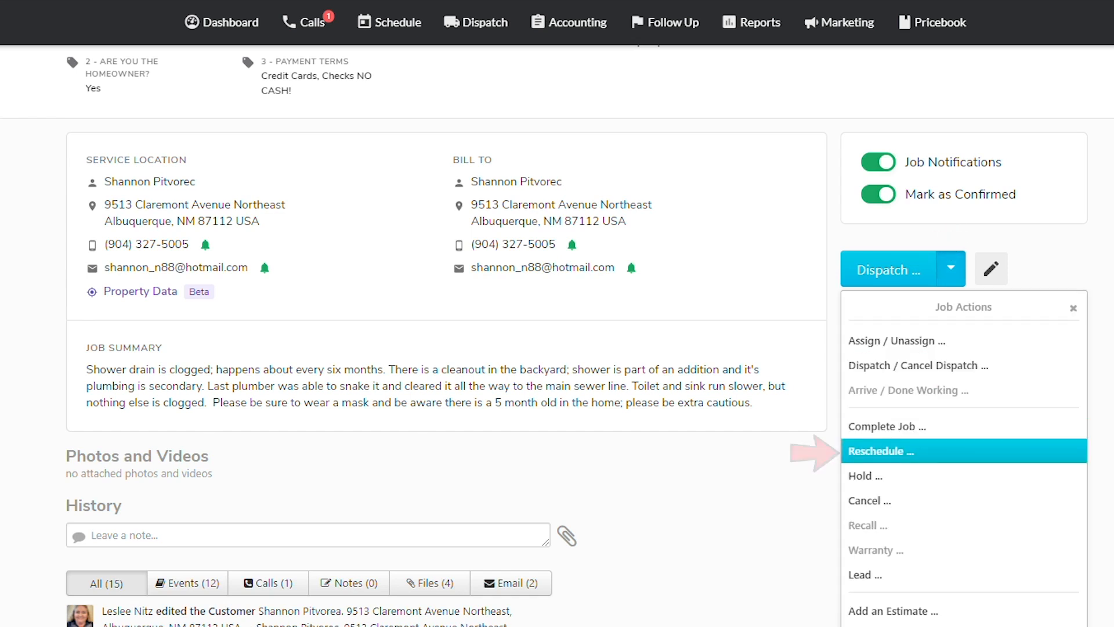
left_click(880, 451)
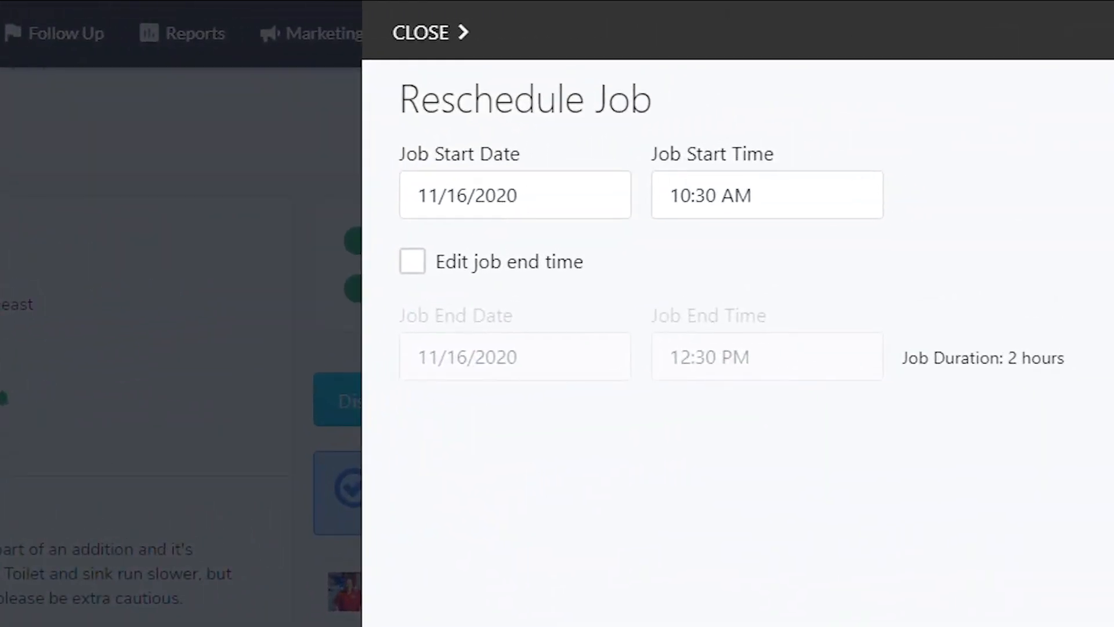
left_click(522, 196)
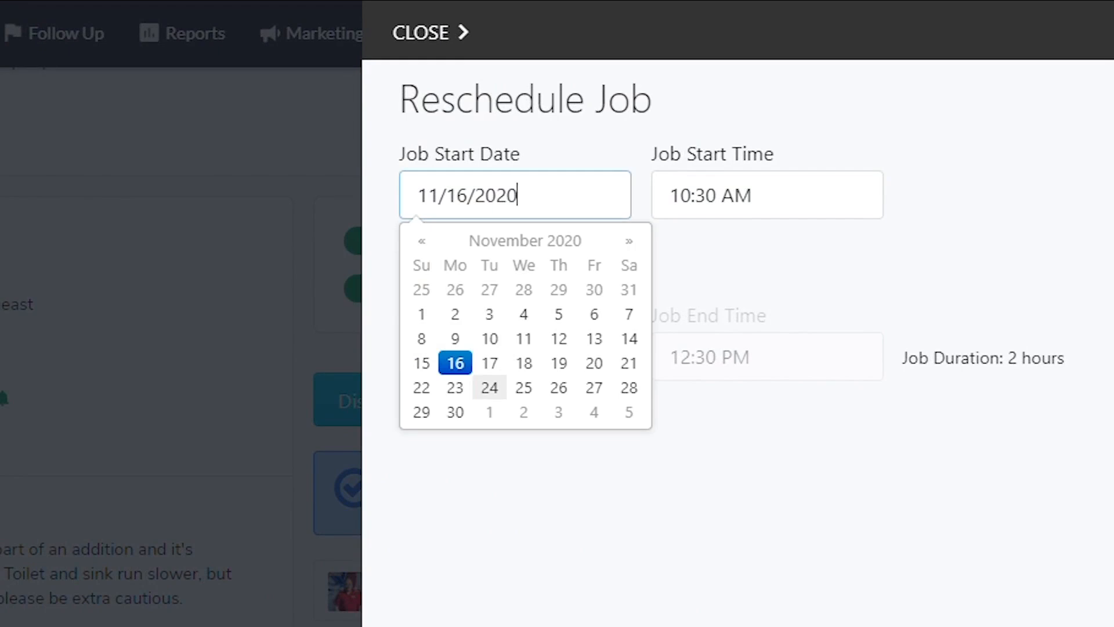
left_click(489, 387)
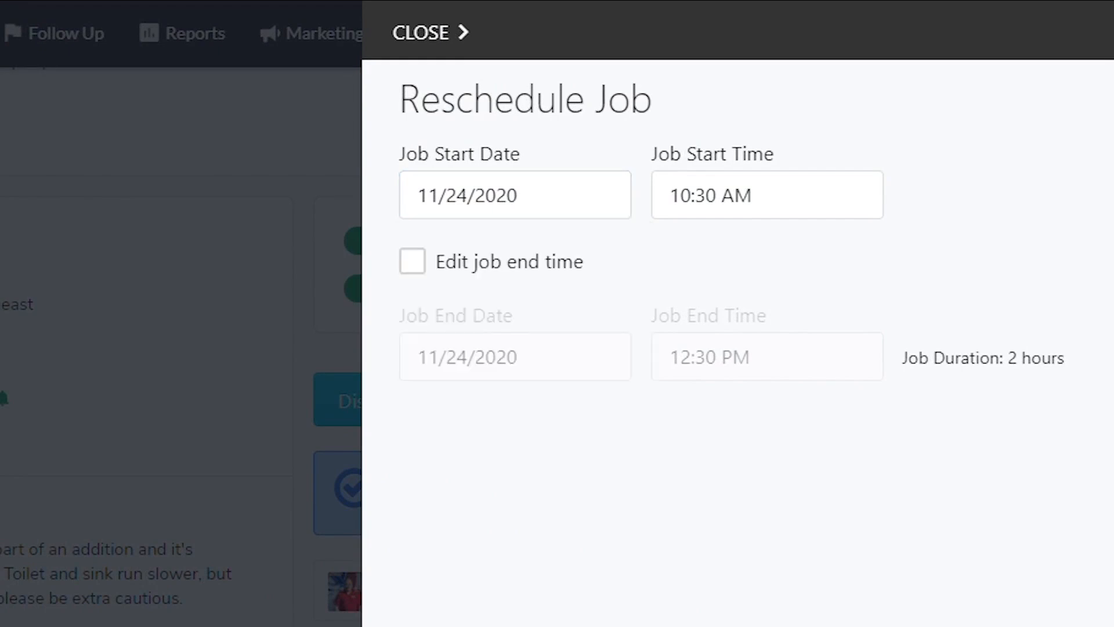
left_click(688, 196)
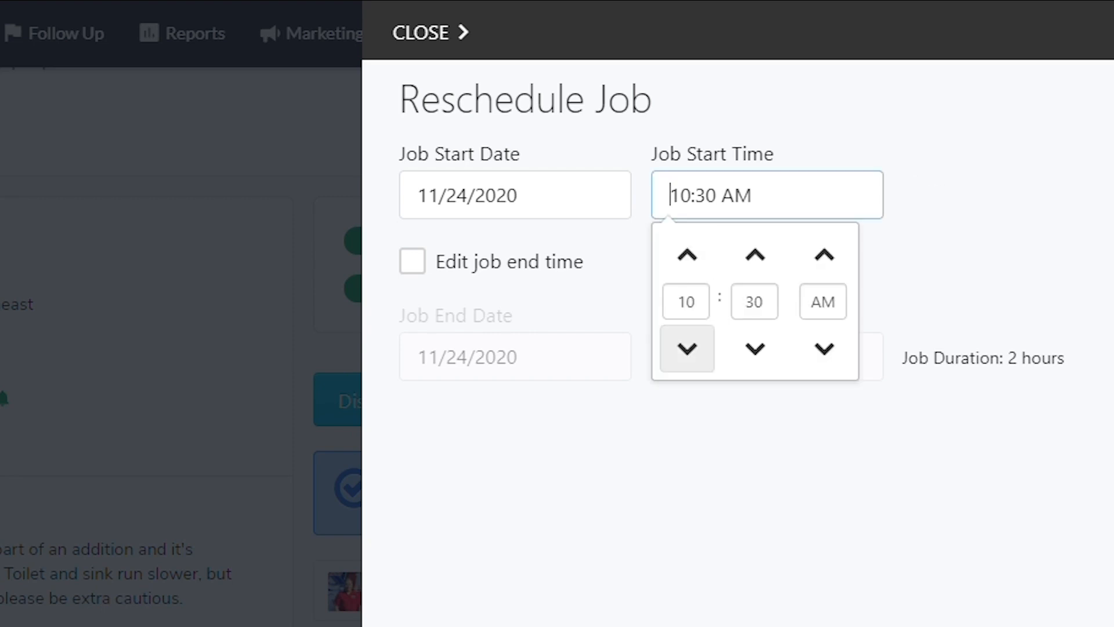
left_click(687, 348)
left_click(687, 348)
left_click(686, 255)
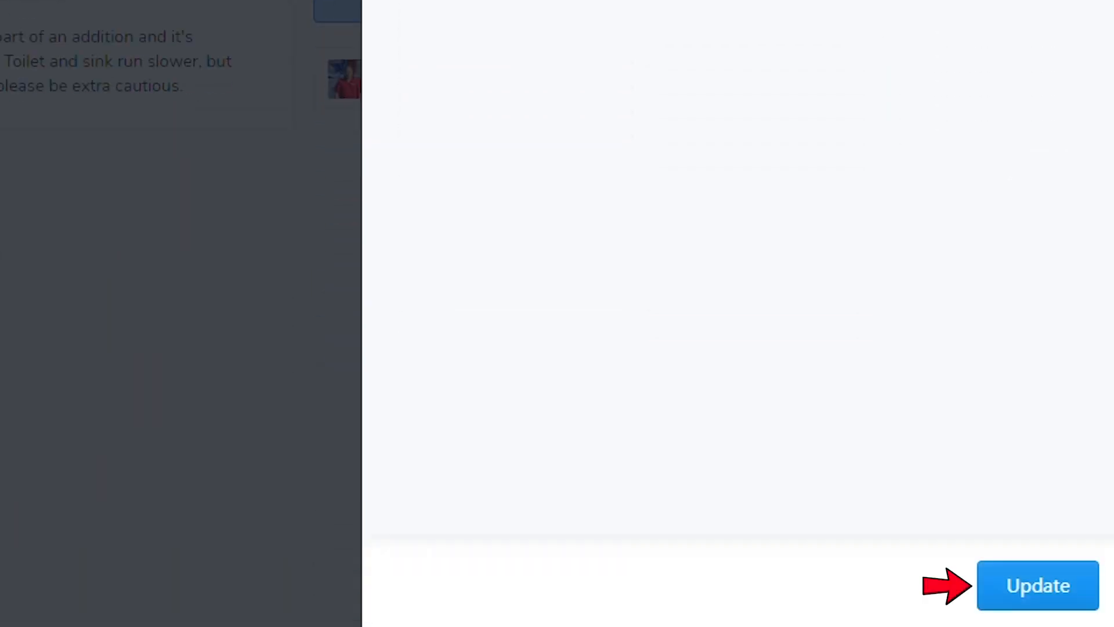
left_click(1037, 585)
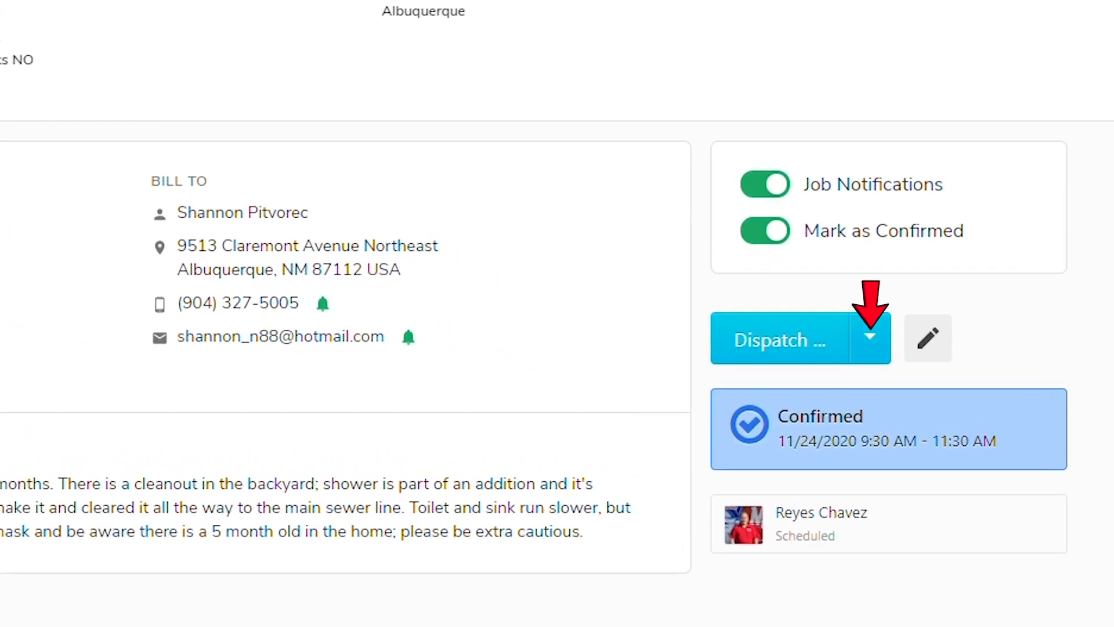
Resend the booking confirmation from the Dispatch menu, confirming with Yes
left_click(869, 337)
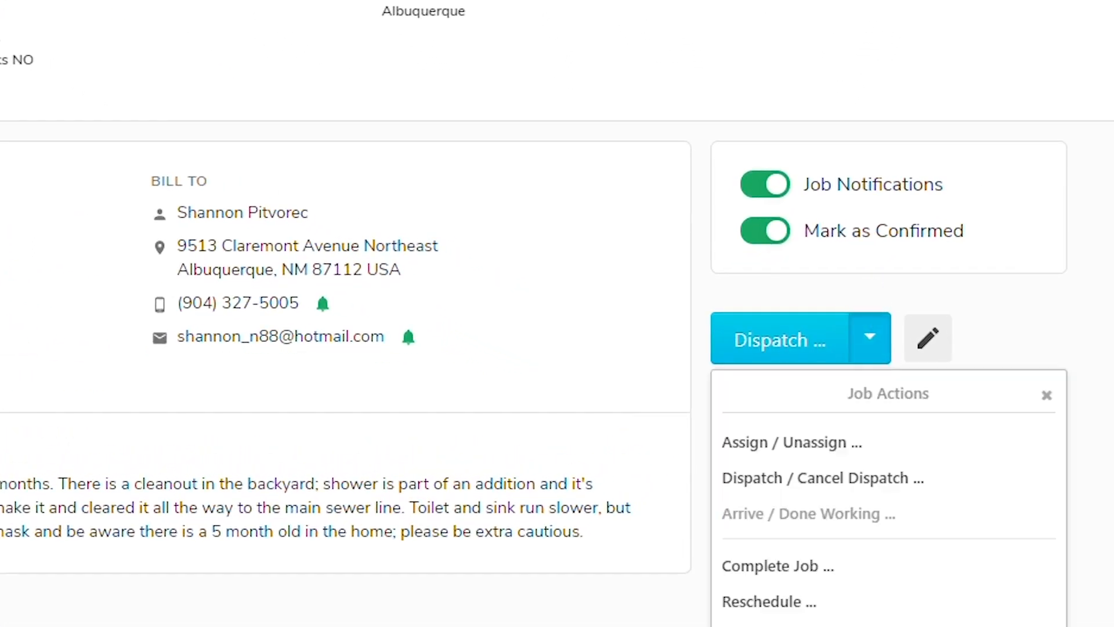
scroll(870, 477, "down", 2)
scroll(870, 371, "down", 3)
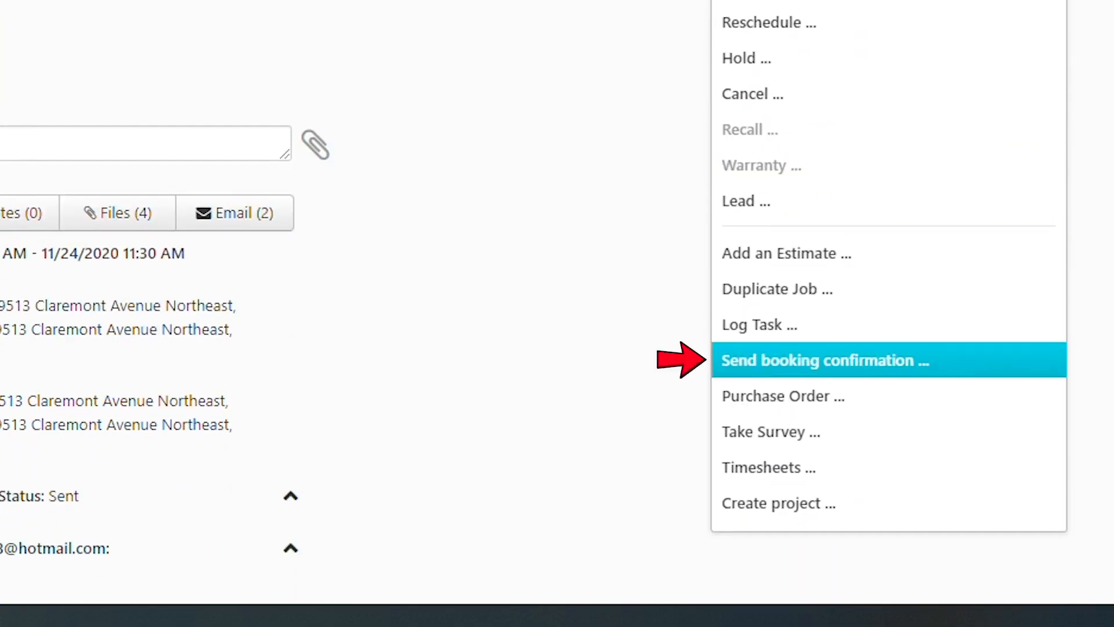
left_click(824, 360)
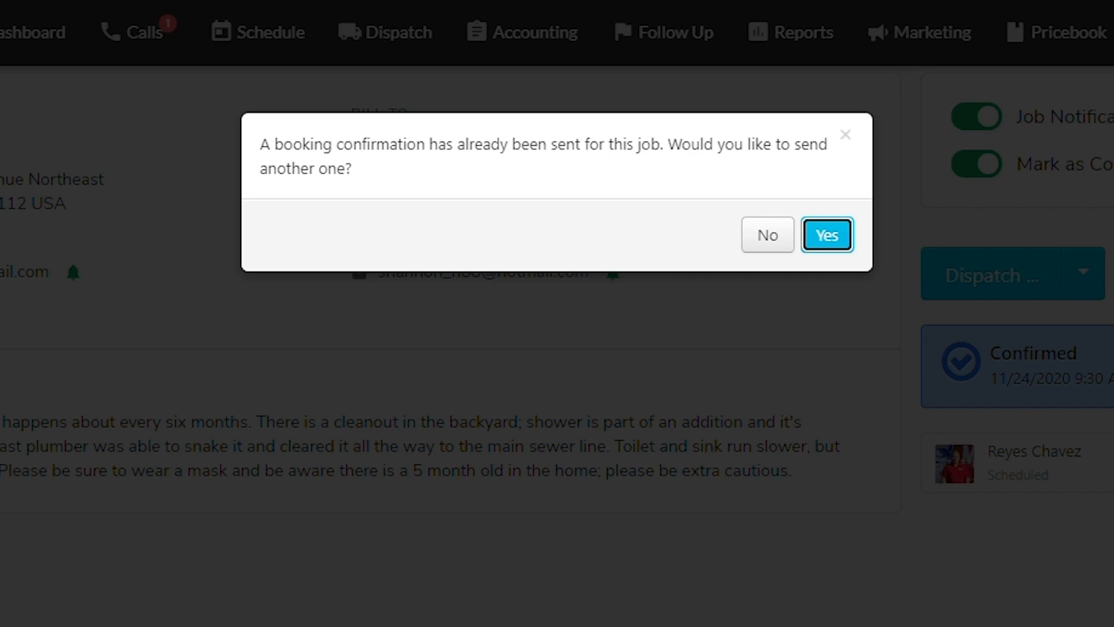
left_click(827, 235)
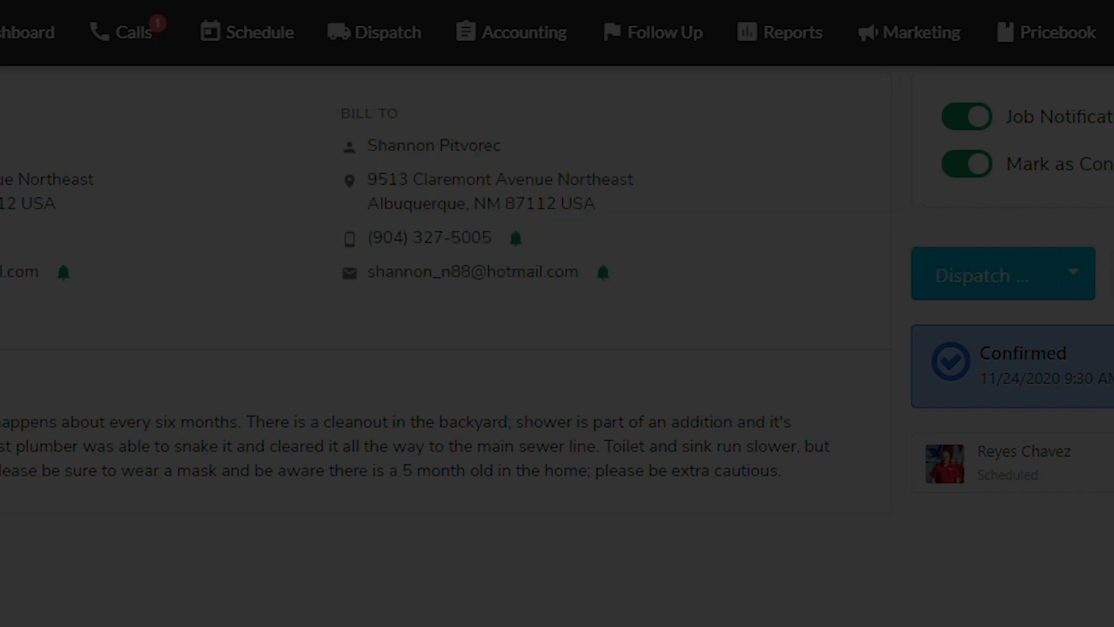